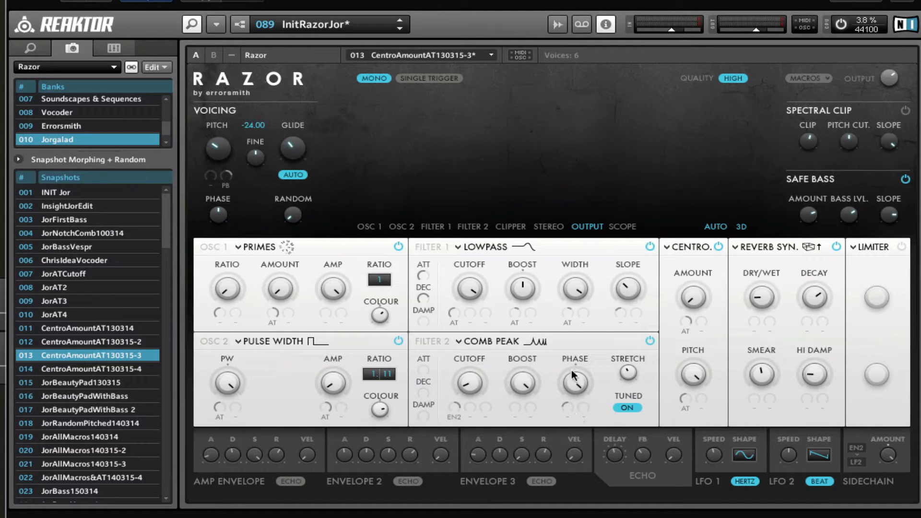
Look at the stereo effect choices for Razor's synced reverb and close them without changing the effect
{"action": "left_click", "coordinate": [475, 384]}
{"action": "left_click", "coordinate": [790, 247]}
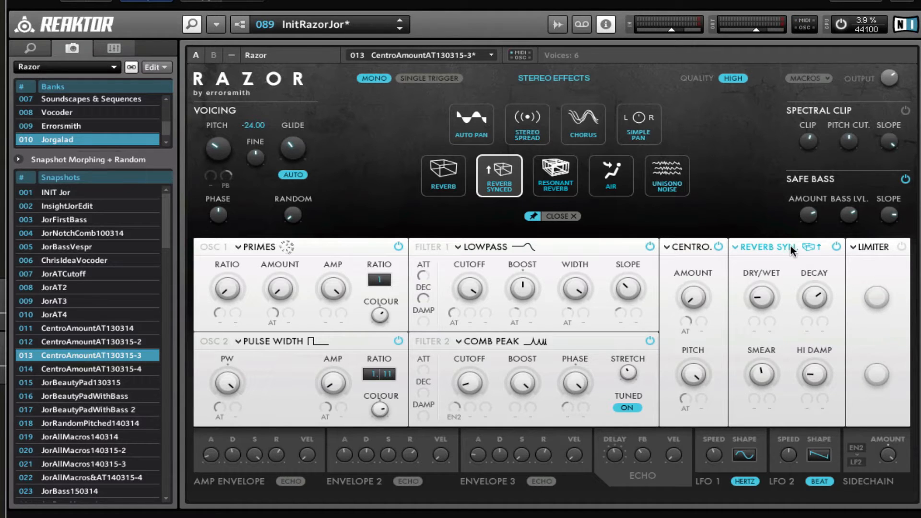
{"action": "left_click", "coordinate": [791, 247]}
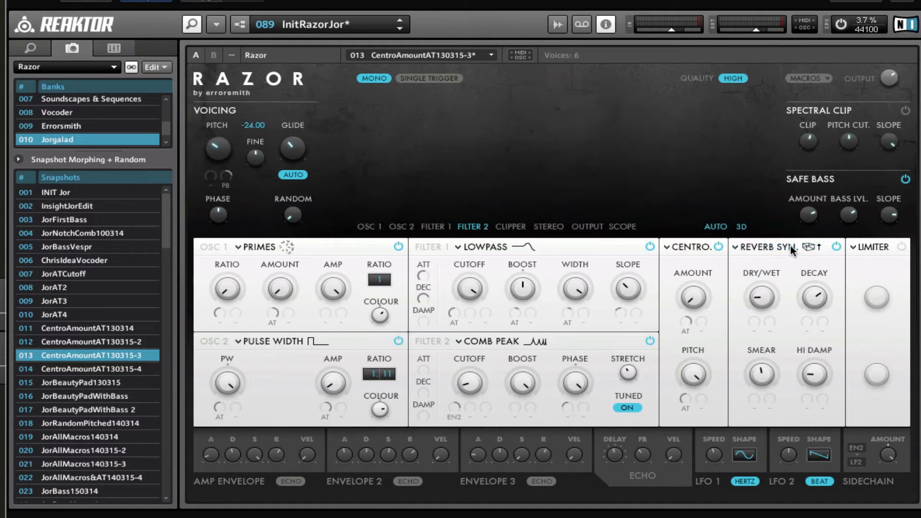
Lower the synced reverb's Dry/Wet amount slightly and adjust the release of Envelope 2
{"action": "left_click_drag", "start_coordinate": [762, 297], "coordinate": [764, 301]}
{"action": "left_click_drag", "start_coordinate": [411, 455], "coordinate": [406, 468]}
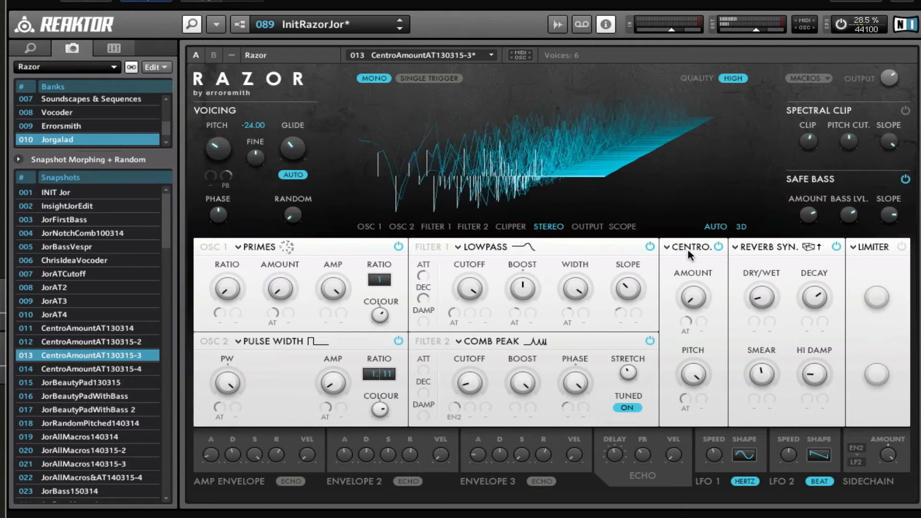
{"action": "left_click", "coordinate": [702, 244]}
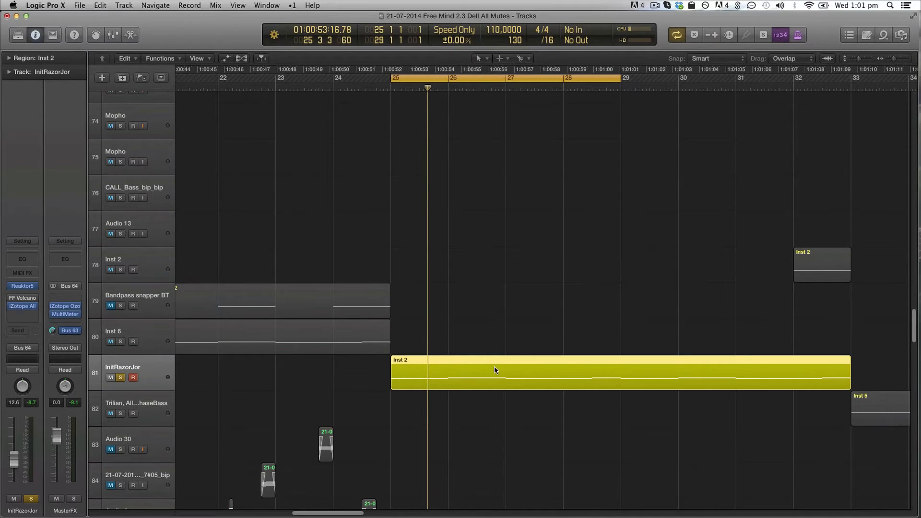
In the Logic Pro project, replace the Inst 2 region on the InitRazorJor track with a new recording, cycling bars 25 to 33
{"action": "key", "text": "Delete"}
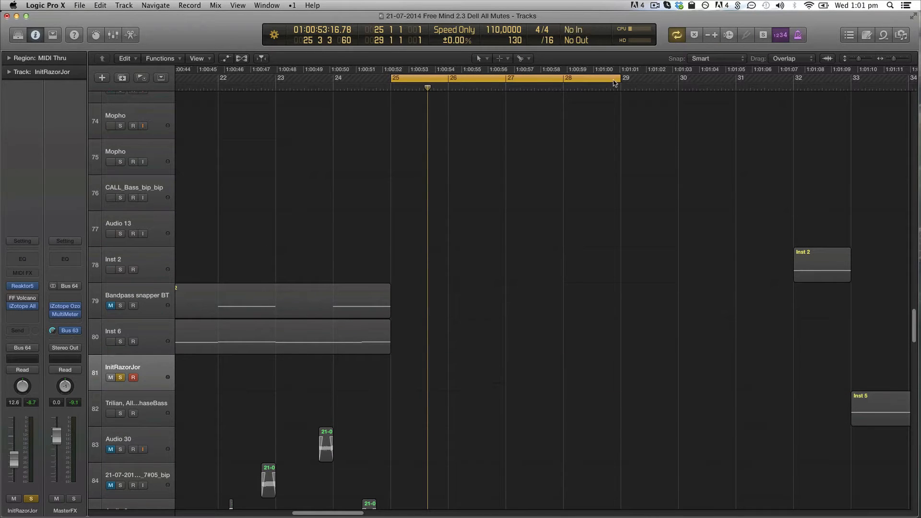
{"action": "left_click_drag", "start_coordinate": [621, 84], "coordinate": [854, 135]}
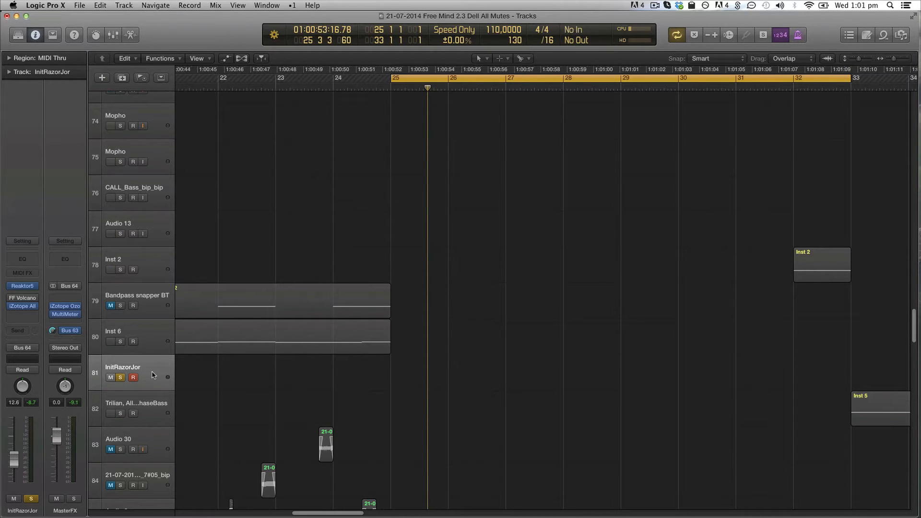
{"action": "key", "text": "r"}
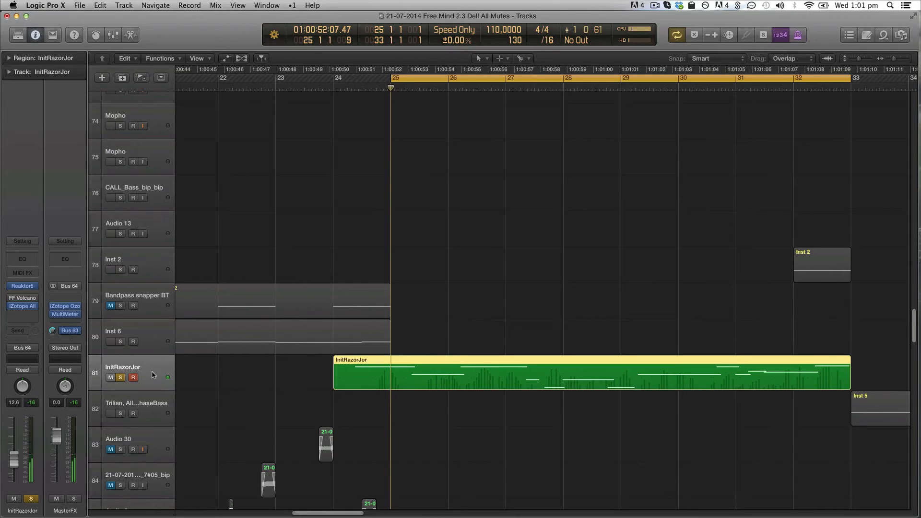
Bounce the recorded InitRazorJor region in place to a new track with the source muted, and take the source track out of solo
{"action": "key", "text": "ctrl+b"}
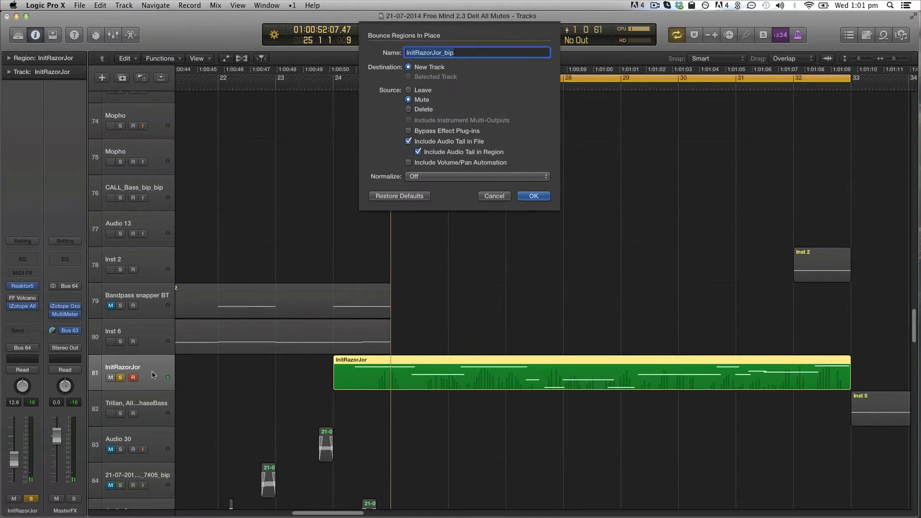
{"action": "key", "text": "Return"}
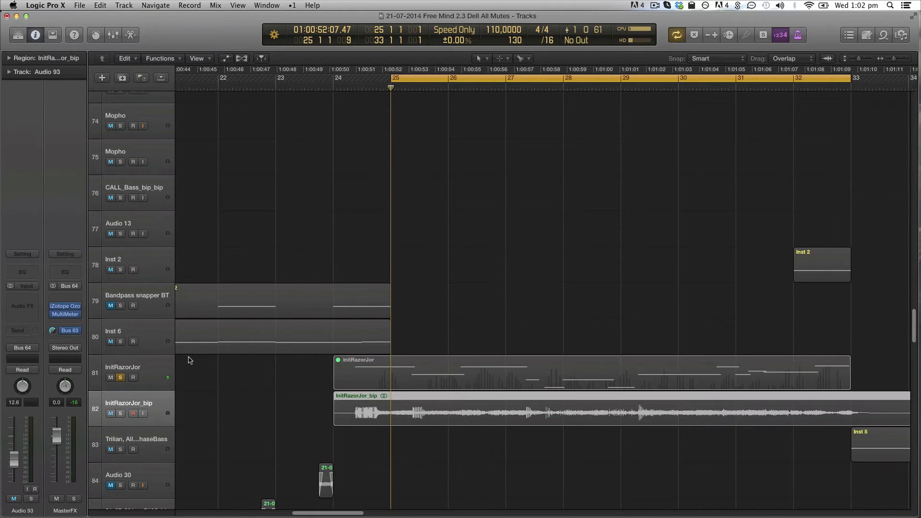
{"action": "left_click", "coordinate": [161, 369]}
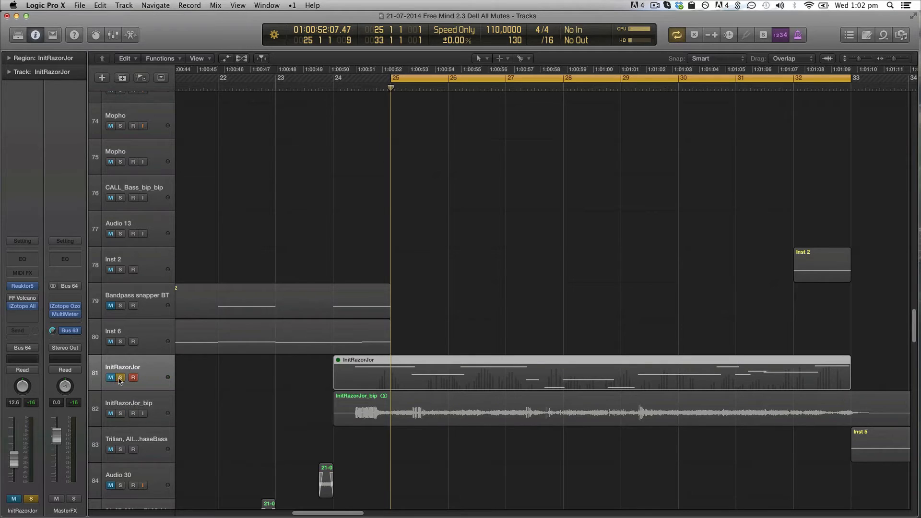
{"action": "left_click", "coordinate": [119, 378]}
{"action": "left_click", "coordinate": [156, 416]}
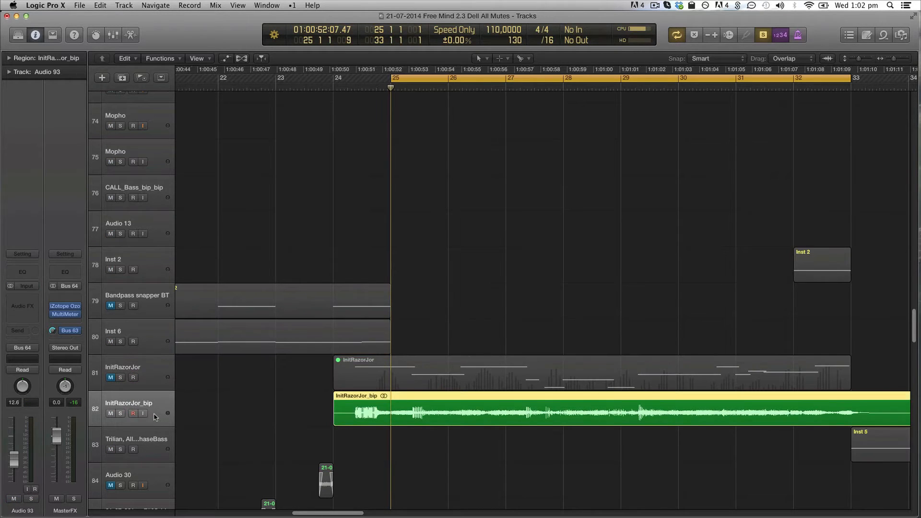
Move the InitRazorJor_bip region half a bar later and mute it with solo mode off
{"action": "key", "text": "super+Left"}
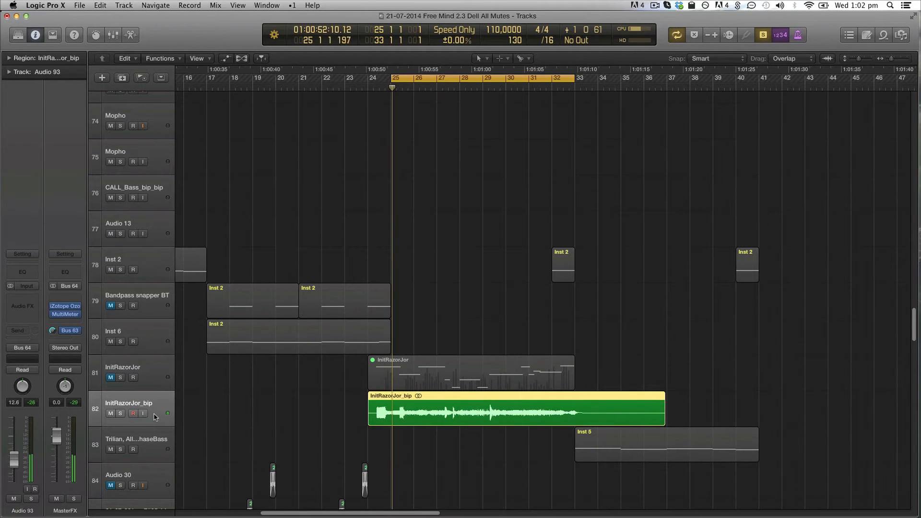
{"action": "key", "text": "super+Right"}
{"action": "key", "text": "super+Down"}
{"action": "key", "text": "super+Right"}
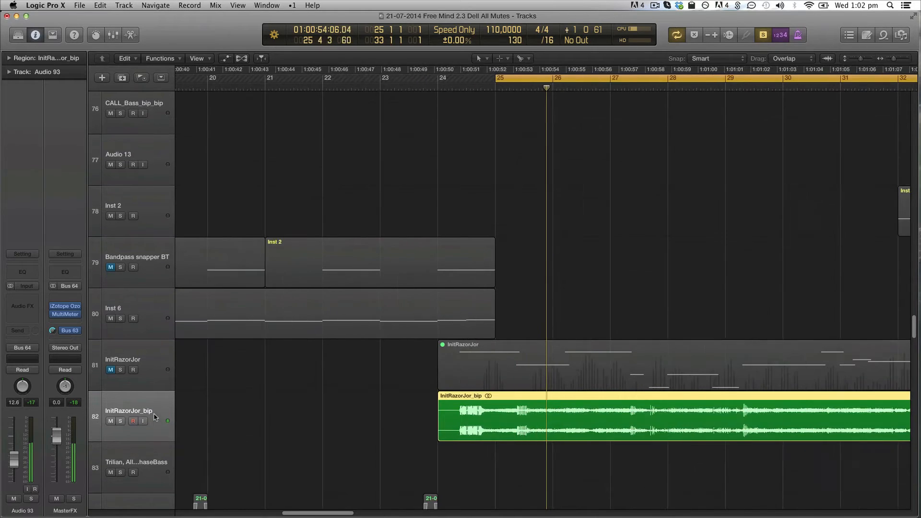
{"action": "key", "text": "super+Right"}
{"action": "left_click_drag", "start_coordinate": [465, 422], "coordinate": [482, 421]}
{"action": "key", "text": "ctrl+s"}
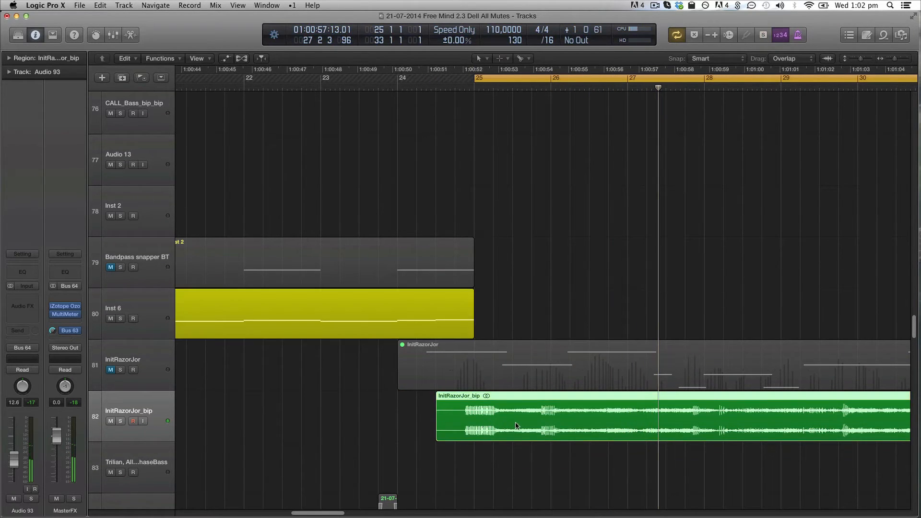
{"action": "key", "text": "ctrl+m"}
{"action": "scroll", "coordinate": [515, 424], "scroll_direction": "up", "scroll_amount": 1}
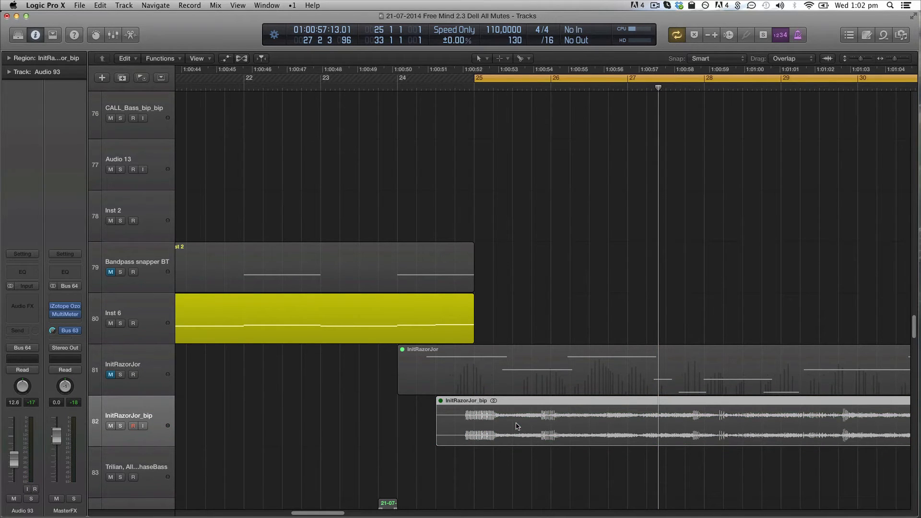
Set the cycle range to the first ESP, Sidechain Signal region, covering bars 25 to 29
{"action": "key", "text": "super+Left"}
{"action": "key", "text": "super+Left"}
{"action": "key", "text": "super+Up"}
{"action": "key", "text": "super+Up"}
{"action": "key", "text": "super+Up"}
{"action": "key", "text": "super+Up"}
{"action": "key", "text": "super+Up"}
{"action": "key", "text": "super+Left"}
{"action": "key", "text": "super+Left"}
{"action": "key", "text": "super+Left"}
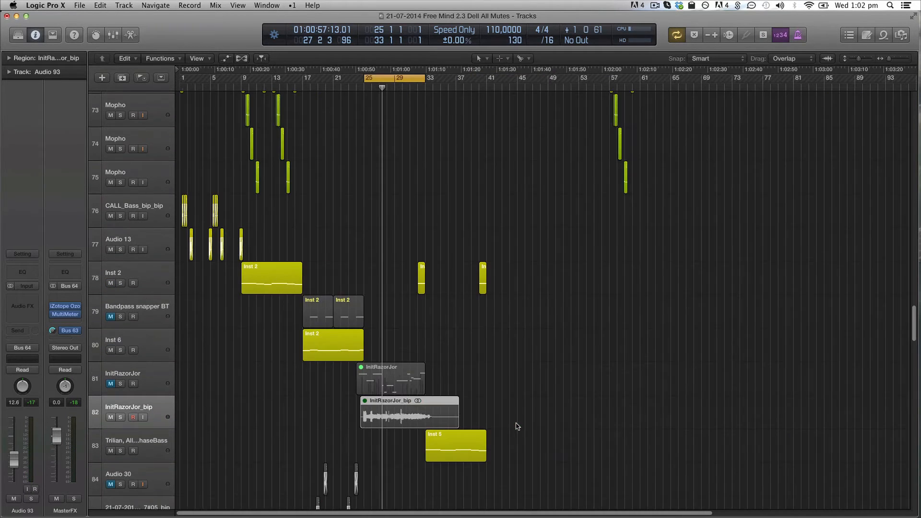
{"action": "key", "text": "c"}
{"action": "scroll", "coordinate": [442, 473], "scroll_direction": "up", "scroll_amount": 15}
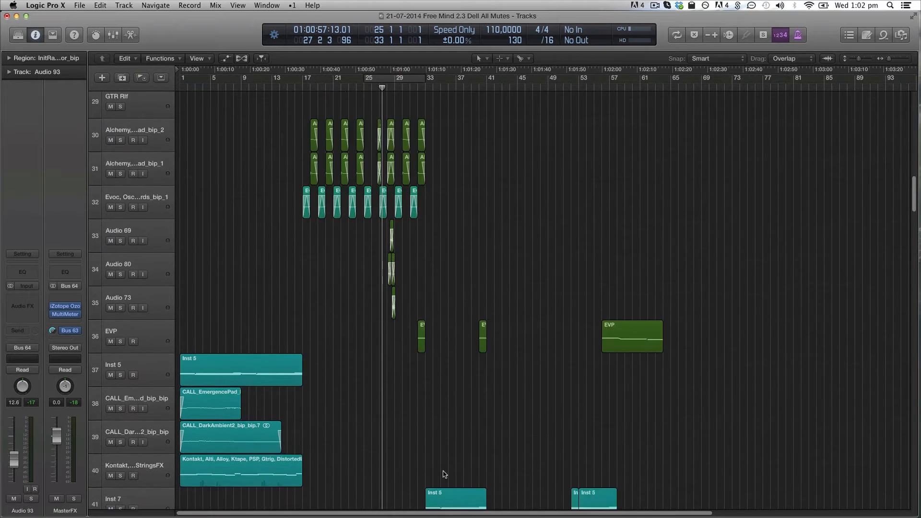
{"action": "scroll", "coordinate": [443, 473], "scroll_direction": "down", "scroll_amount": 6}
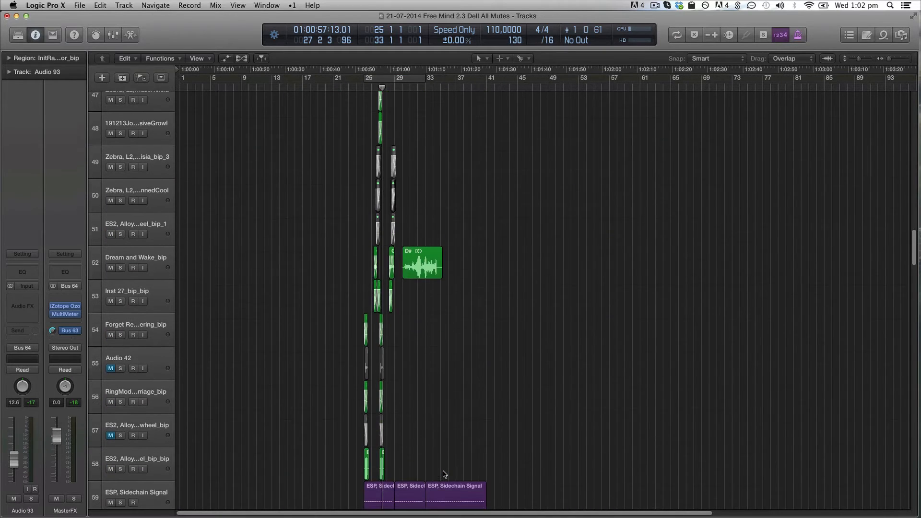
{"action": "scroll", "coordinate": [443, 474], "scroll_direction": "down", "scroll_amount": 3}
{"action": "left_click", "coordinate": [379, 268]}
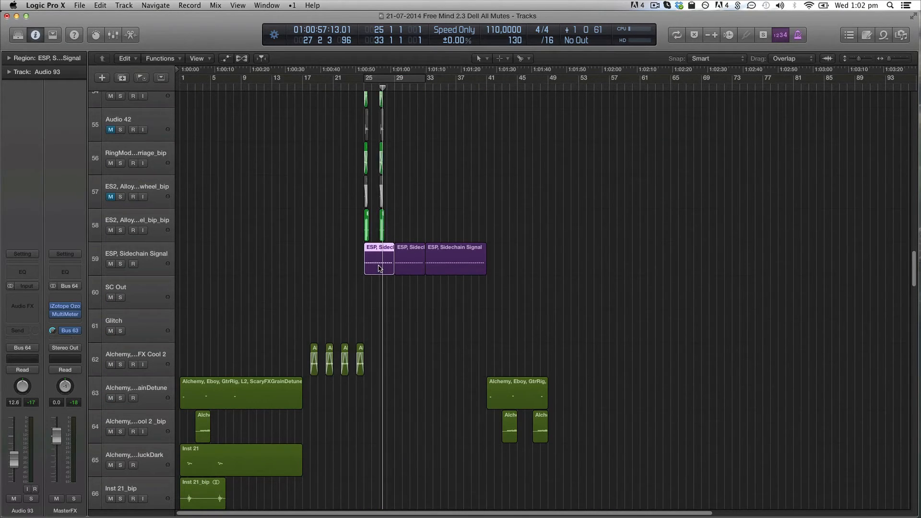
{"action": "key", "text": "super+Right"}
{"action": "key", "text": "super+Right"}
{"action": "key", "text": "u"}
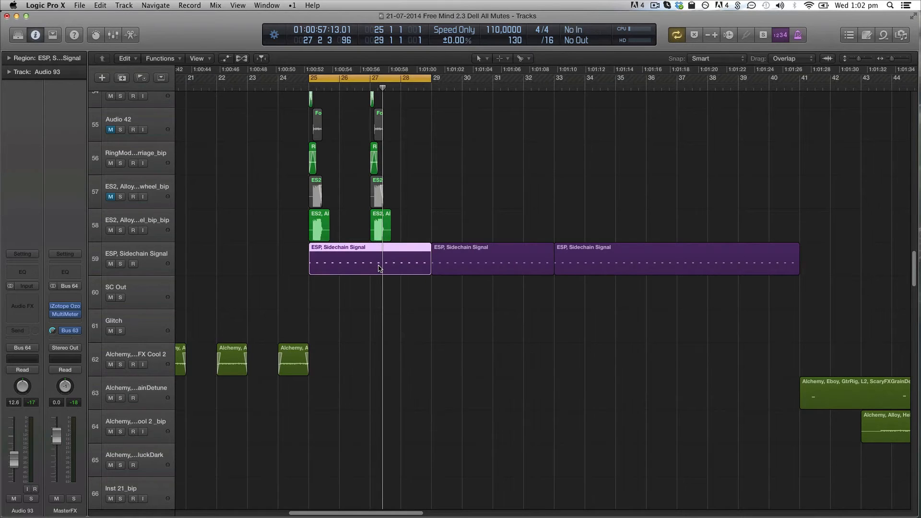
Move the InitRazorJor_bip track up the track list to directly below the ESP, Sidechain Signal track
{"action": "scroll", "coordinate": [379, 268], "scroll_direction": "down", "scroll_amount": 6}
{"action": "scroll", "coordinate": [379, 268], "scroll_direction": "down", "scroll_amount": 3}
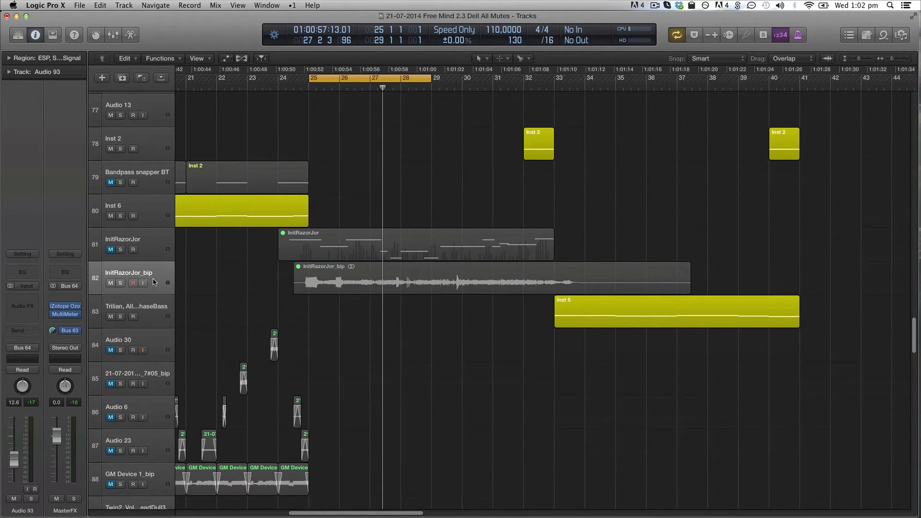
{"action": "left_click_drag", "start_coordinate": [160, 273], "coordinate": [234, 60]}
{"action": "scroll", "coordinate": [213, 168], "scroll_direction": "up", "scroll_amount": 3}
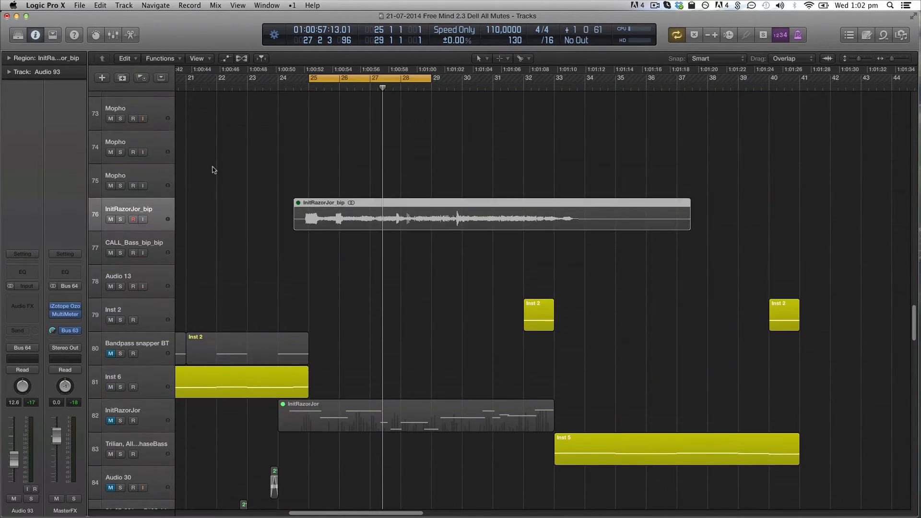
{"action": "scroll", "coordinate": [214, 170], "scroll_direction": "up", "scroll_amount": 4}
{"action": "left_click_drag", "start_coordinate": [173, 377], "coordinate": [226, 63]}
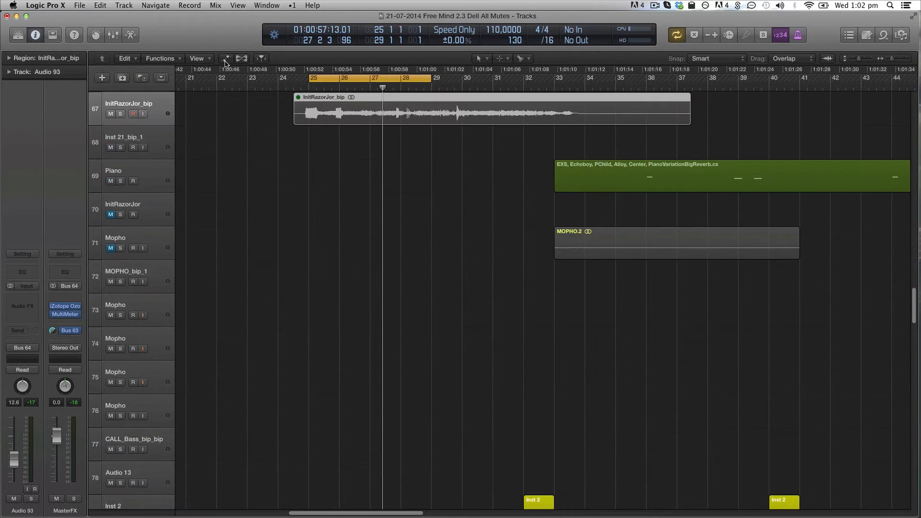
{"action": "scroll", "coordinate": [245, 279], "scroll_direction": "up", "scroll_amount": 6}
{"action": "scroll", "coordinate": [244, 281], "scroll_direction": "up", "scroll_amount": 1}
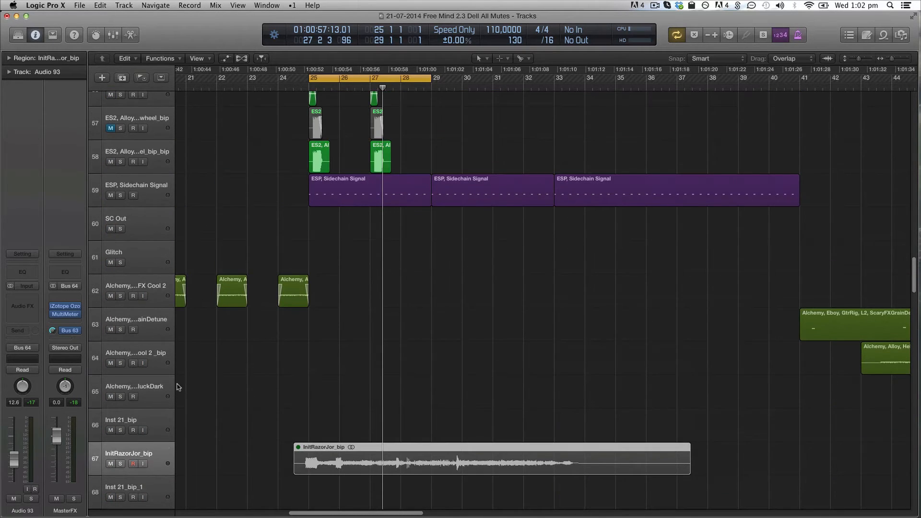
{"action": "left_click_drag", "start_coordinate": [178, 386], "coordinate": [243, 239]}
{"action": "scroll", "coordinate": [292, 298], "scroll_direction": "up", "scroll_amount": 4}
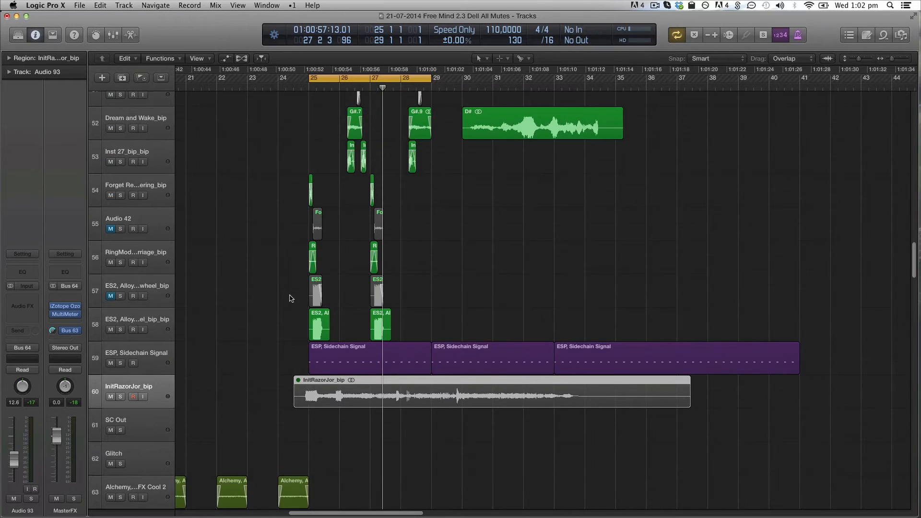
Play the arrangement from about bar 22 into the cycled section at a raised system volume
{"action": "scroll", "coordinate": [291, 299], "scroll_direction": "left", "scroll_amount": 8}
{"action": "key", "text": "c"}
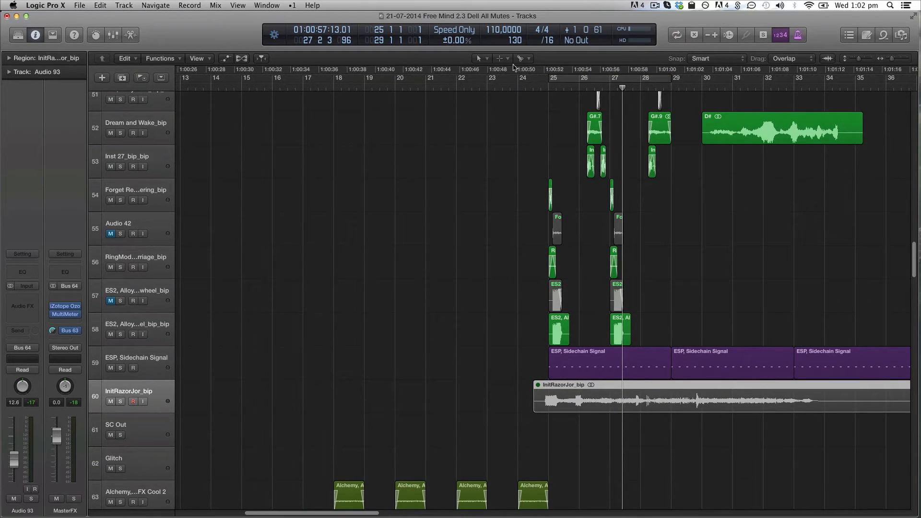
{"action": "left_click", "coordinate": [464, 92]}
{"action": "scroll", "coordinate": [569, 207], "scroll_direction": "up", "scroll_amount": 5}
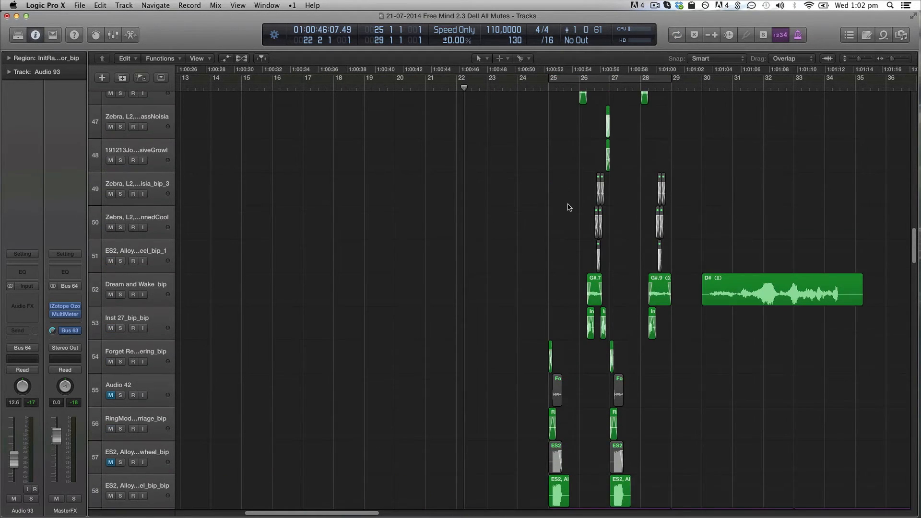
{"action": "key", "text": "c"}
{"action": "key", "text": "space"}
{"action": "key", "text": "XF86AudioRaiseVolume"}
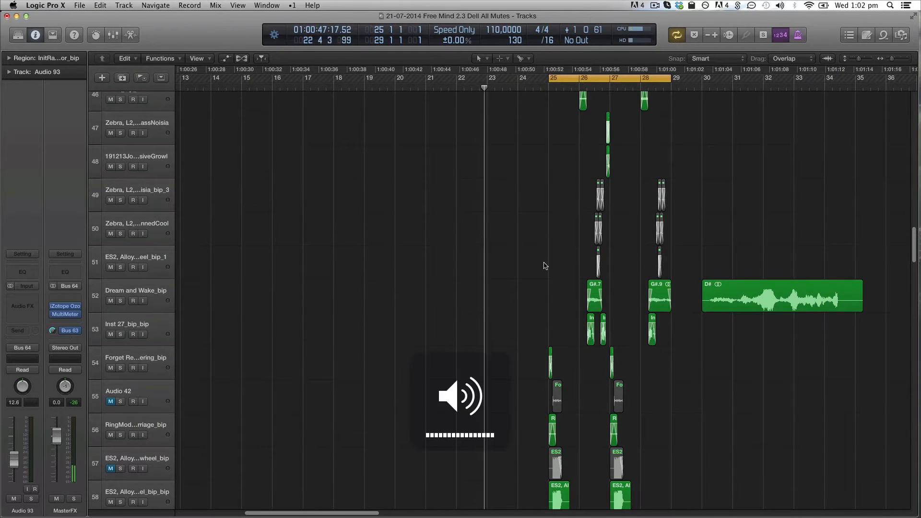
{"action": "scroll", "coordinate": [577, 303], "scroll_direction": "down", "scroll_amount": 8}
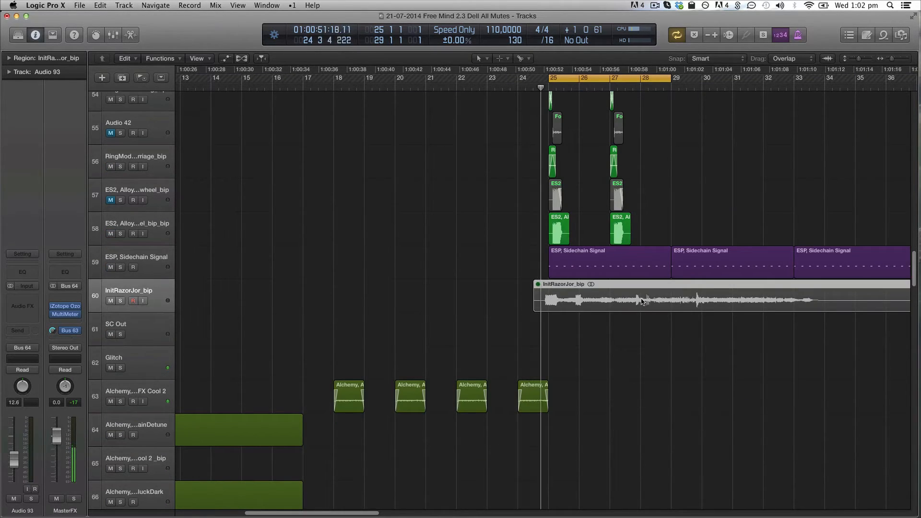
{"action": "key", "text": "XF86AudioRaiseVolume"}
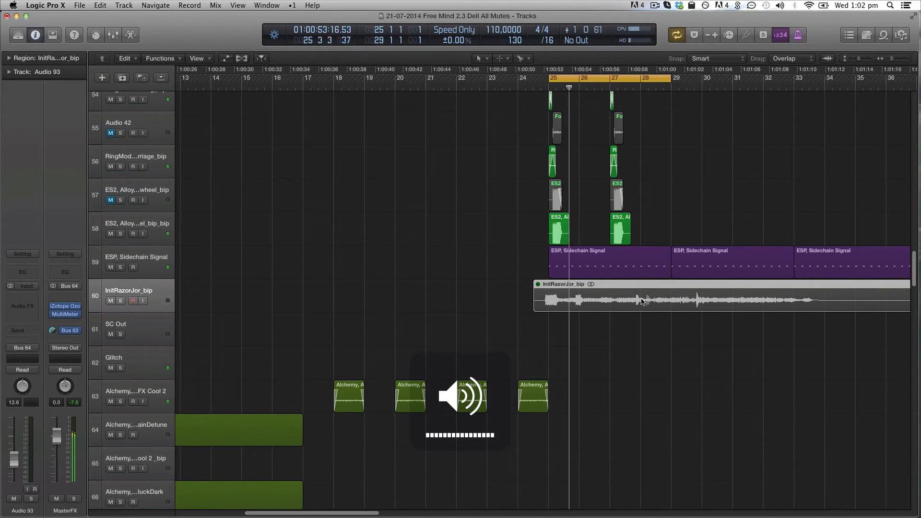
Move the InitRazorJor_bip track directly above the ESP, Sidechain Signal track
{"action": "left_click_drag", "start_coordinate": [144, 298], "coordinate": [182, 262]}
{"action": "key", "text": "XF86AudioRaiseVolume"}
Examine how the InitRazorJor_bip waveform lines up with the neighbouring bass and sidechain regions around bars 25 to 29
{"action": "key", "text": "super+Right"}
{"action": "key", "text": "super+Right"}
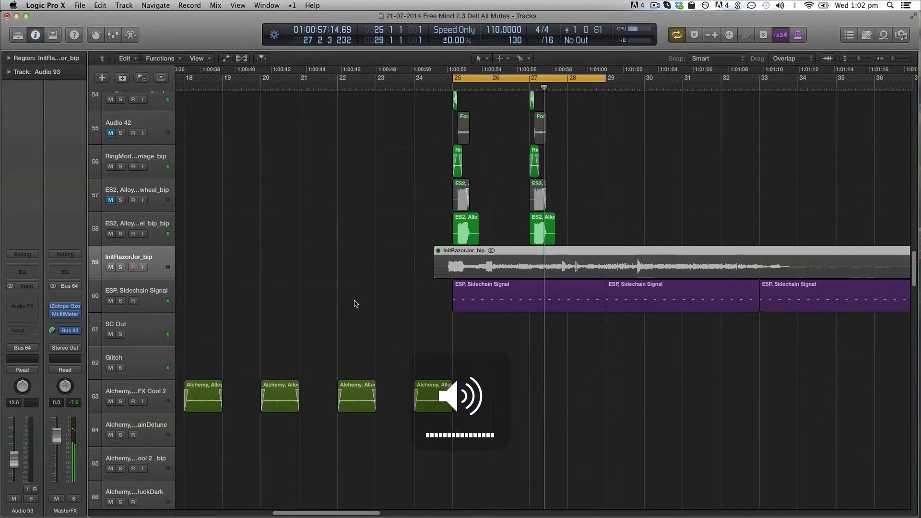
{"action": "key", "text": "super+Down"}
{"action": "key", "text": "super+Down"}
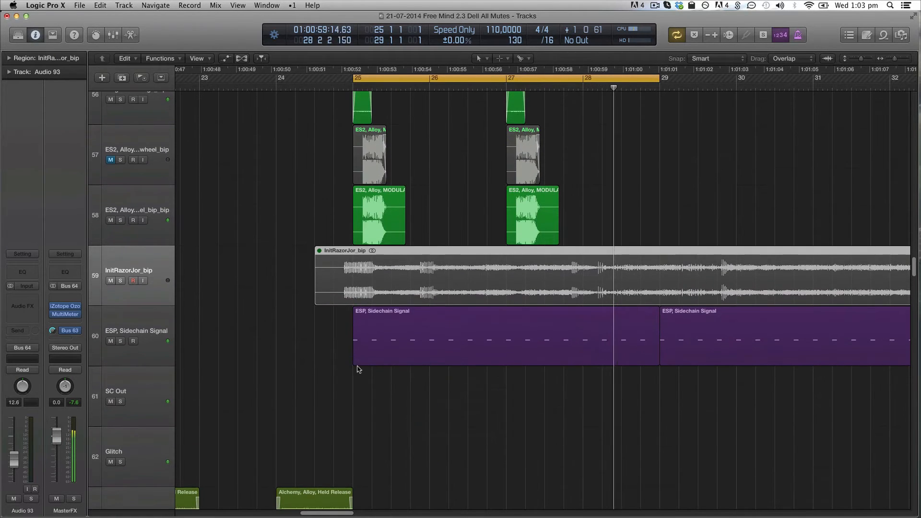
{"action": "scroll", "coordinate": [427, 361], "scroll_direction": "up", "scroll_amount": 3}
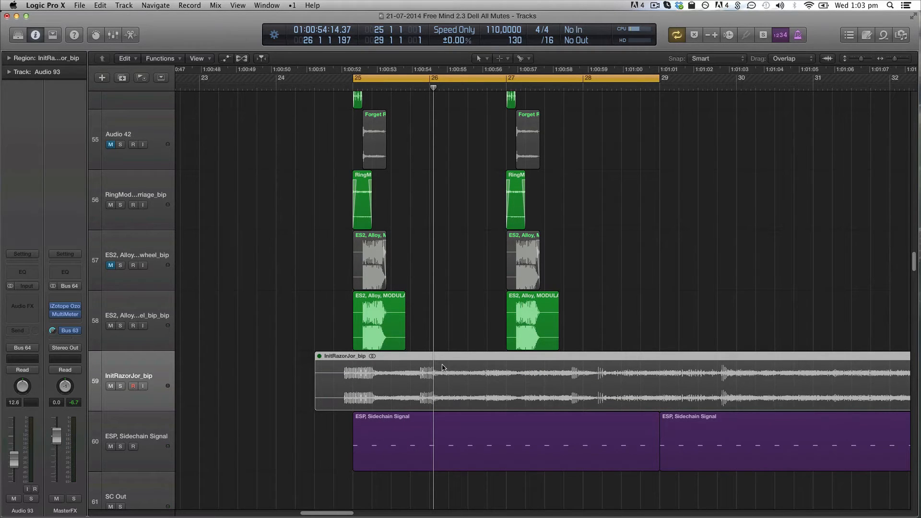
{"action": "key", "text": "super+Left"}
{"action": "key", "text": "super+Left"}
{"action": "key", "text": "super+Left"}
{"action": "key", "text": "super+Left"}
{"action": "key", "text": "super+Left"}
{"action": "key", "text": "super+Left"}
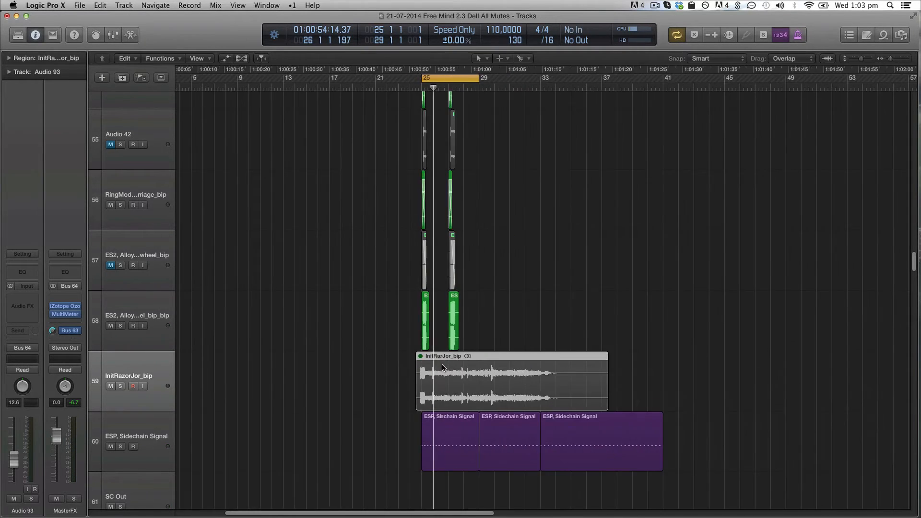
{"action": "key", "text": "super+Right"}
{"action": "key", "text": "super+Right"}
{"action": "key", "text": "super+Right"}
{"action": "key", "text": "super+Right"}
{"action": "key", "text": "super+Right"}
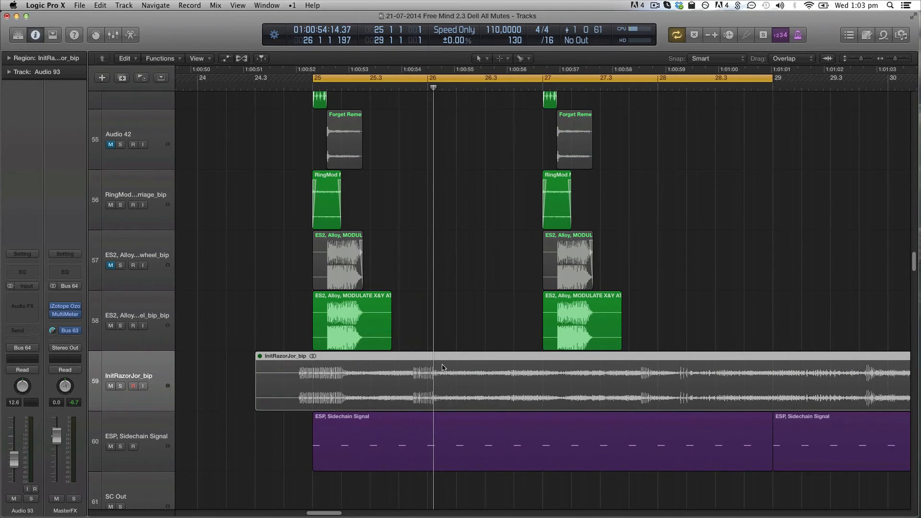
Play the cycled section around bars 25 and 26 to hear the other bass regions without the Razor bass
{"action": "left_click", "coordinate": [273, 312]}
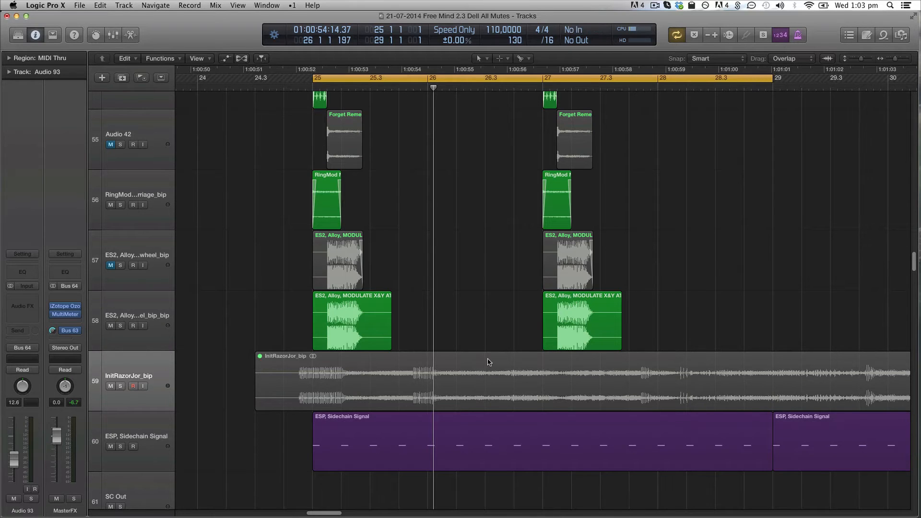
{"action": "scroll", "coordinate": [513, 313], "scroll_direction": "up", "scroll_amount": 2}
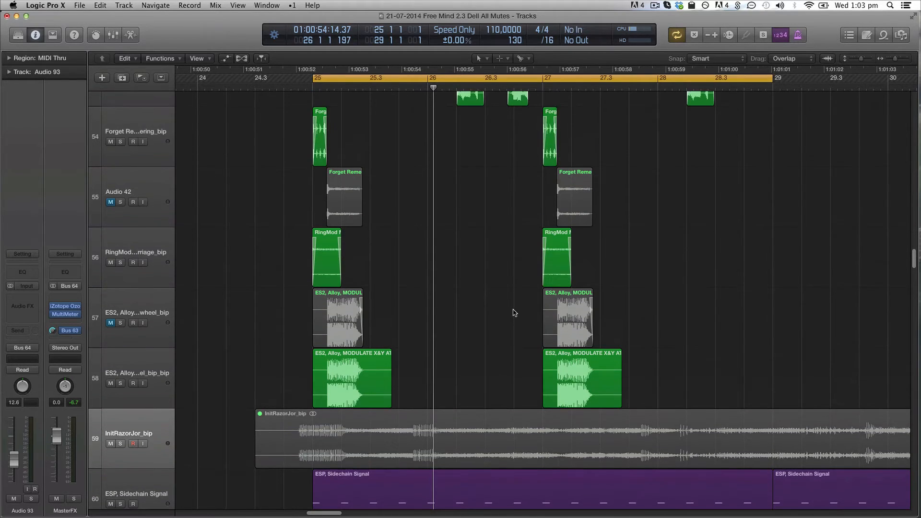
{"action": "key", "text": "space"}
{"action": "scroll", "coordinate": [496, 257], "scroll_direction": "up", "scroll_amount": 4}
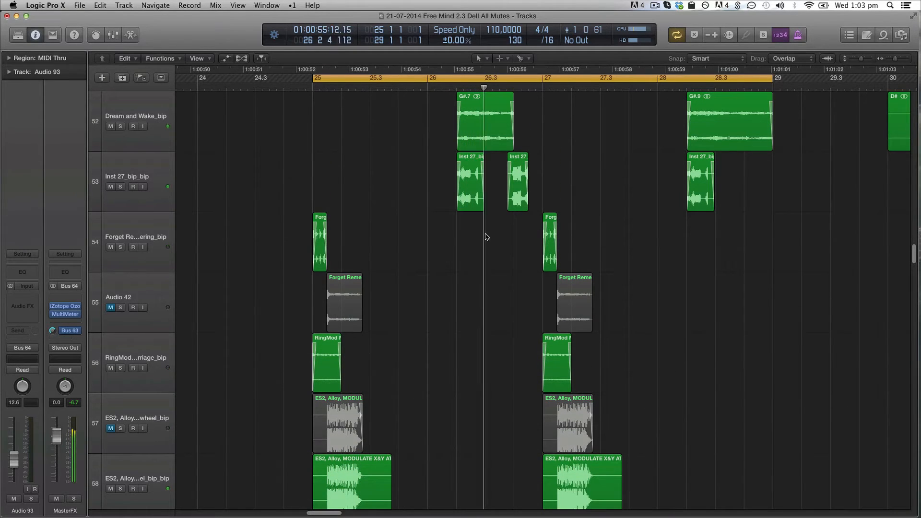
{"action": "left_click", "coordinate": [428, 89]}
{"action": "left_click", "coordinate": [405, 89]}
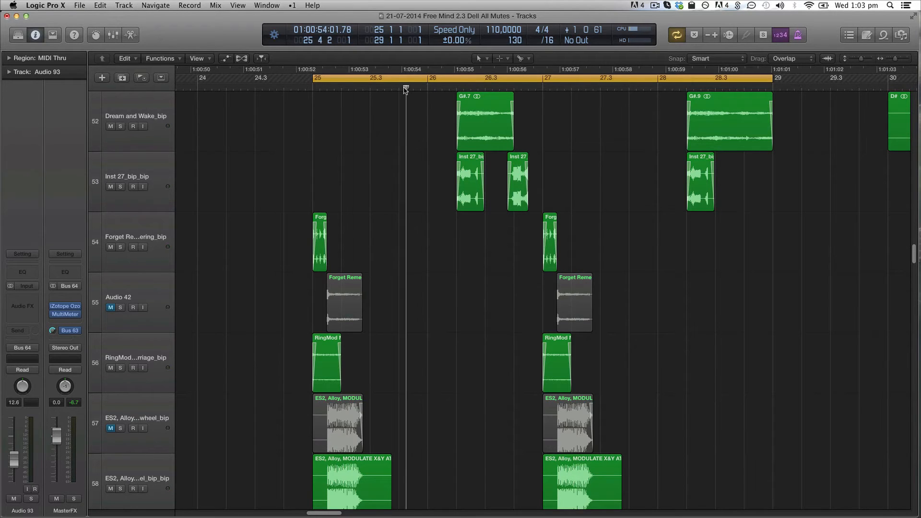
Unmute the InitRazorJor_bip region directly above the ESP, Sidechain Signal track
{"action": "scroll", "coordinate": [229, 197], "scroll_direction": "down", "scroll_amount": 10}
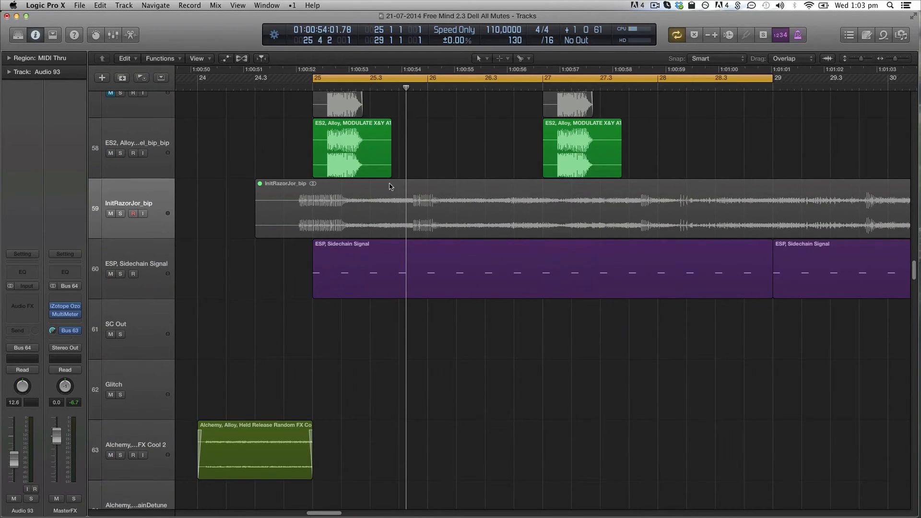
{"action": "left_click", "coordinate": [368, 216]}
{"action": "left_click_drag", "start_coordinate": [351, 208], "coordinate": [365, 207]}
{"action": "scroll", "coordinate": [366, 207], "scroll_direction": "up", "scroll_amount": 5}
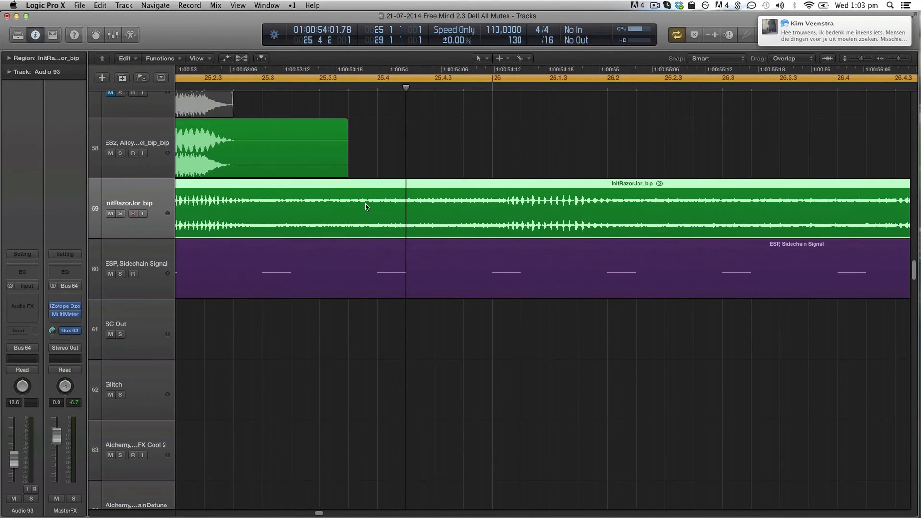
{"action": "scroll", "coordinate": [376, 209], "scroll_direction": "left", "scroll_amount": 3}
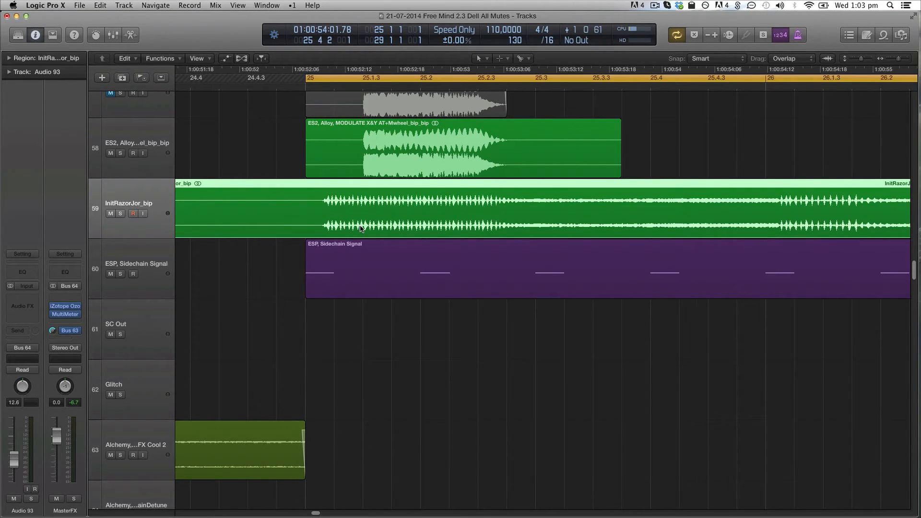
{"action": "left_click", "coordinate": [361, 228], "text": "alt"}
{"action": "scroll", "coordinate": [360, 229], "scroll_direction": "down", "scroll_amount": 3}
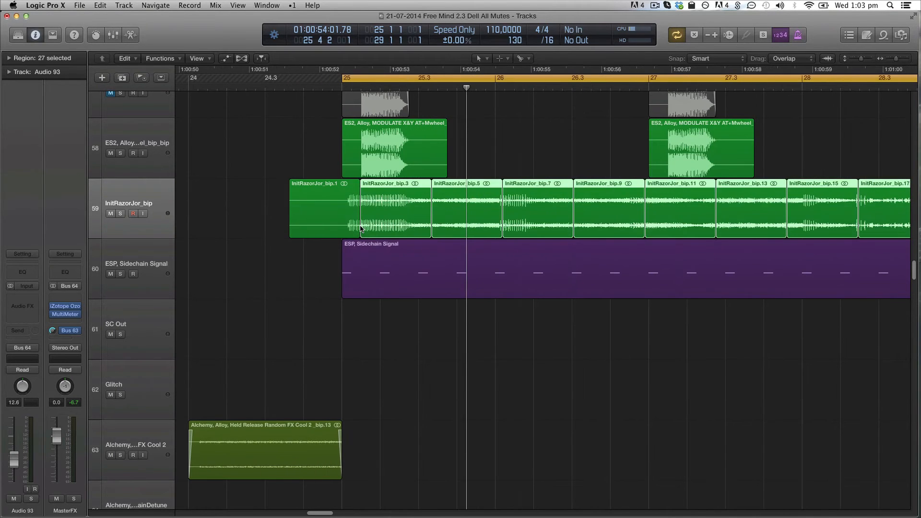
{"action": "key", "text": "super+z"}
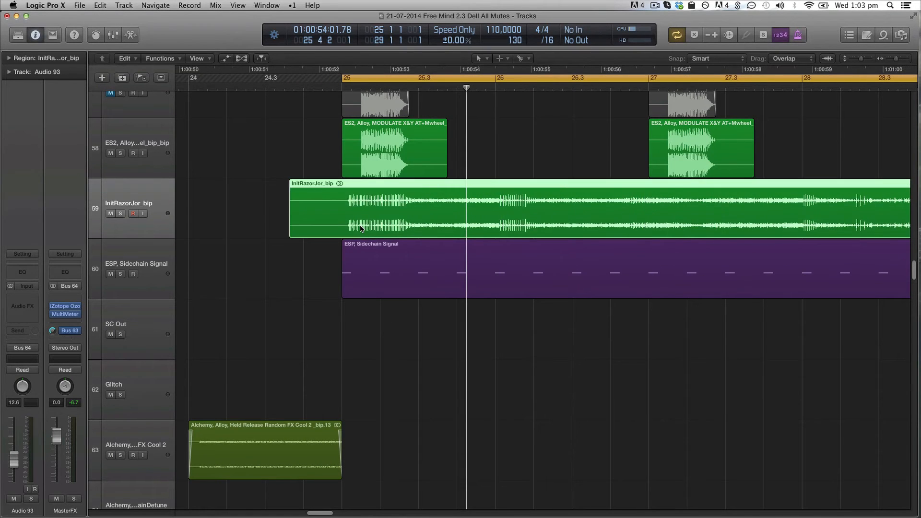
Divide the InitRazorJor_bip region into repeated equal slices from just after bar 25, and mute the second slice
{"action": "key", "text": "ctrl"}
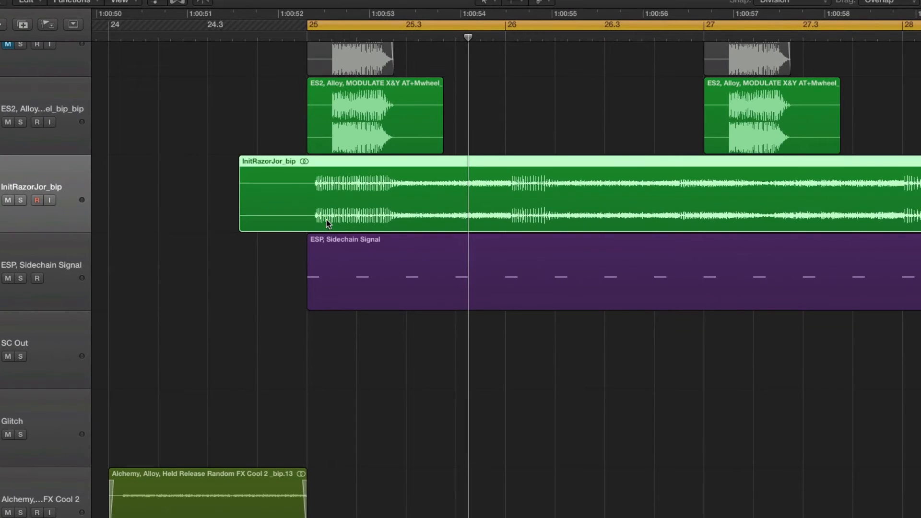
{"action": "left_click", "coordinate": [326, 223], "text": "alt"}
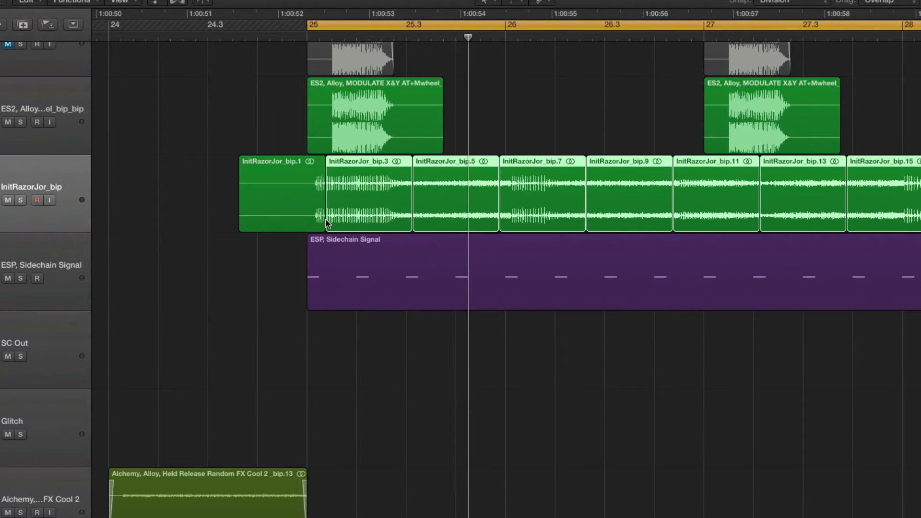
{"action": "left_click", "coordinate": [359, 197]}
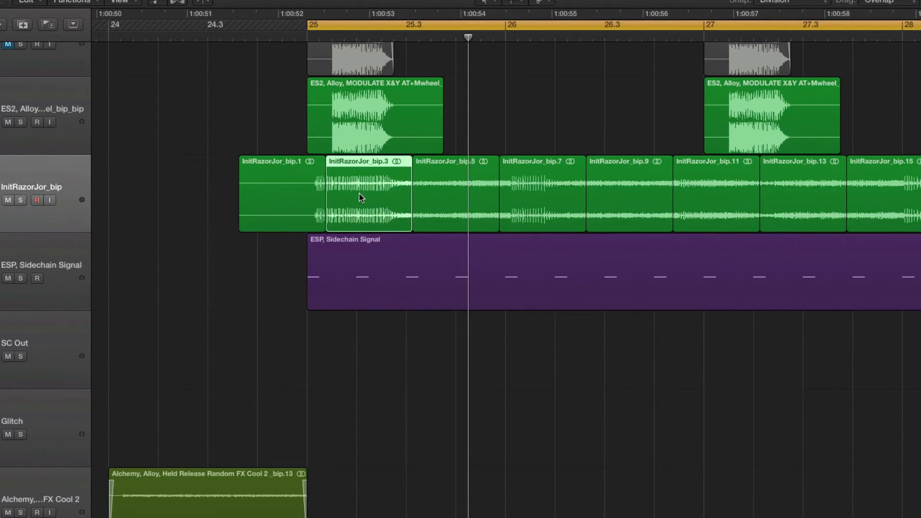
{"action": "scroll", "coordinate": [361, 197], "scroll_direction": "up", "scroll_amount": 1}
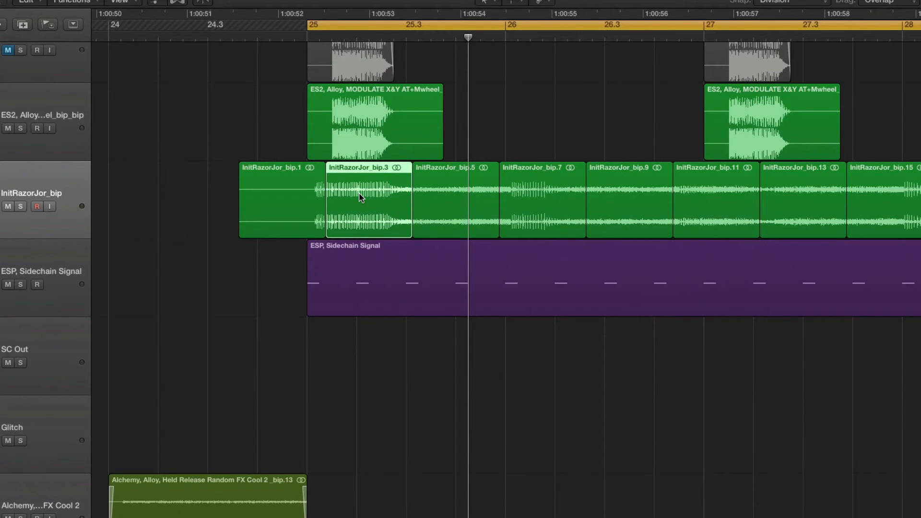
{"action": "left_click", "coordinate": [61, 198]}
{"action": "left_click", "coordinate": [390, 382]}
{"action": "left_click", "coordinate": [383, 205]}
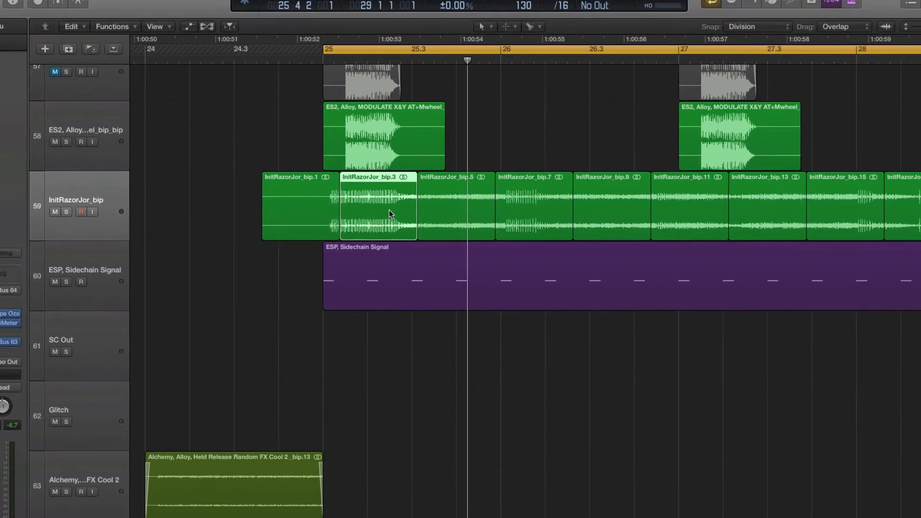
{"action": "key", "text": "ctrl+m"}
Audition the InitRazorJor_bip.5 and InitRazorJor_bip.7 slices in solo with the cycle off
{"action": "left_click", "coordinate": [451, 202]}
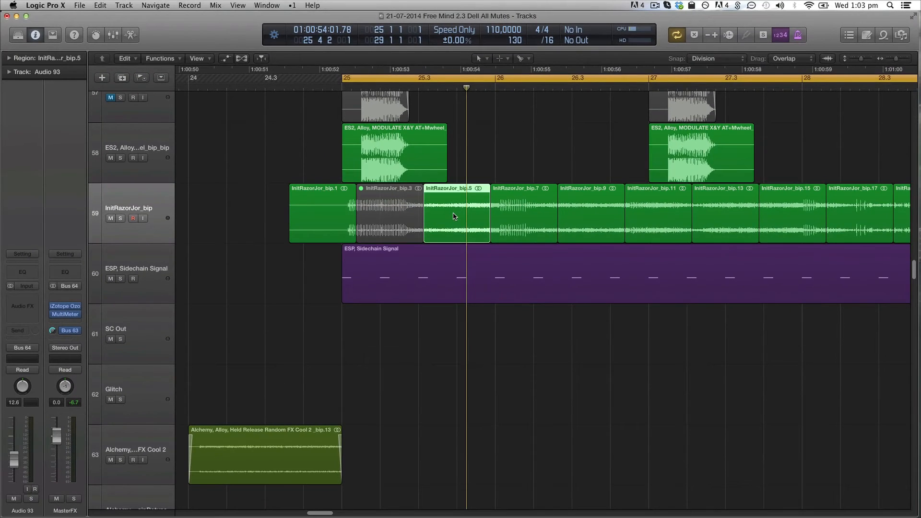
{"action": "key", "text": "ctrl+s"}
{"action": "key", "text": "c"}
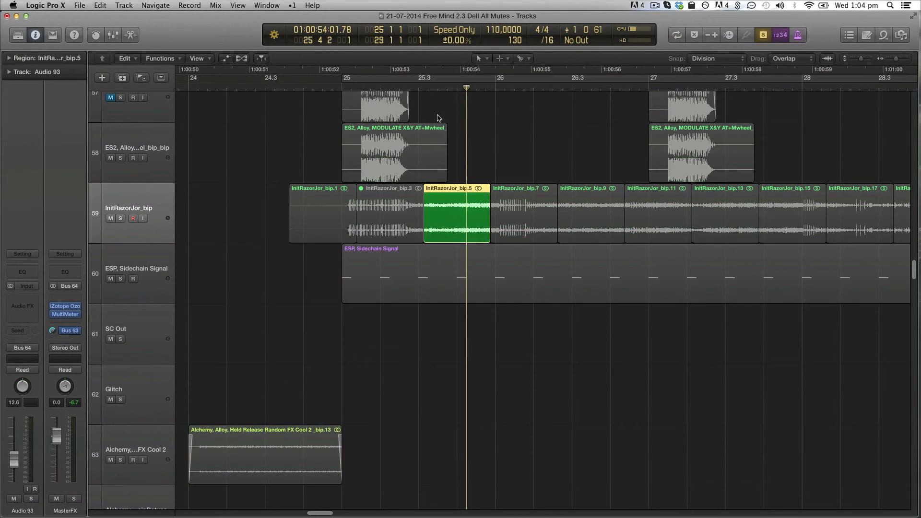
{"action": "left_click", "coordinate": [419, 88]}
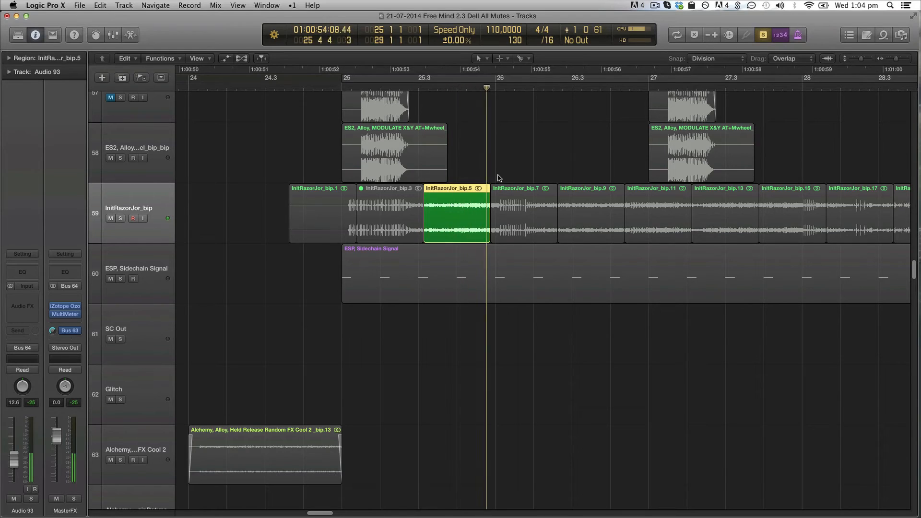
{"action": "left_click", "coordinate": [525, 186]}
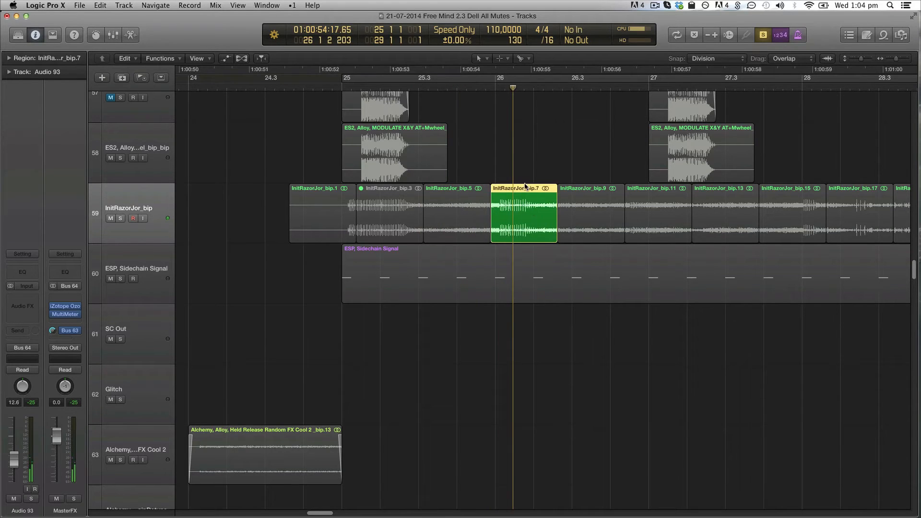
{"action": "left_click", "coordinate": [491, 88]}
{"action": "key", "text": "super+a"}
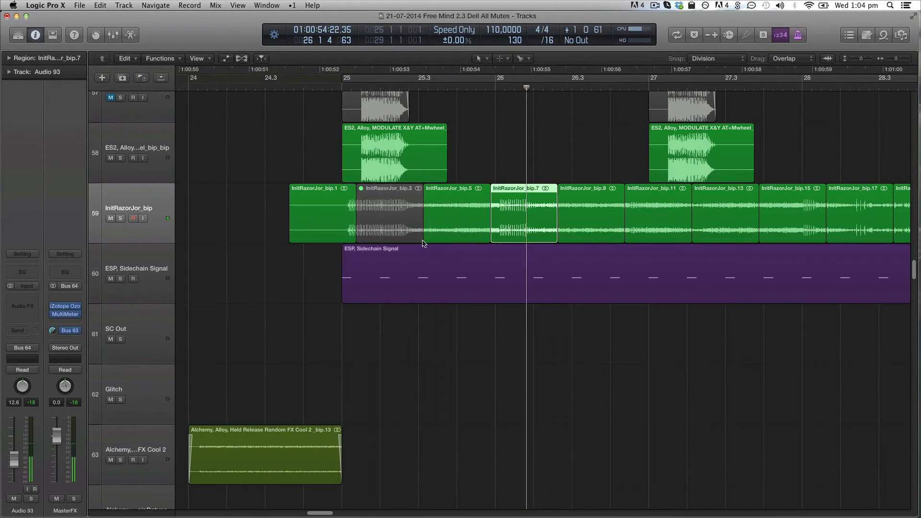
Add a new audio track directly below InitRazorJor_bip, and mute all slices on the InitRazorJor_bip track
{"action": "key", "text": "super+alt+a"}
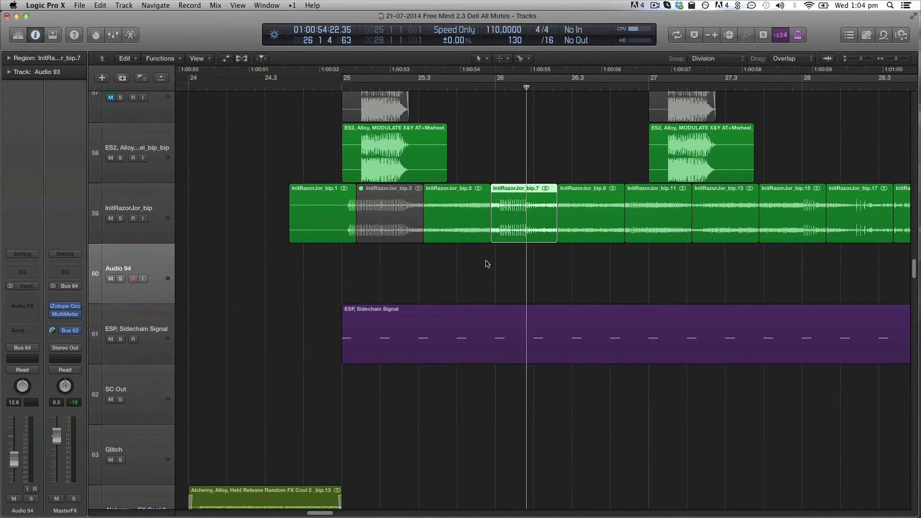
{"action": "left_click", "coordinate": [156, 204]}
{"action": "key", "text": "ctrl+m"}
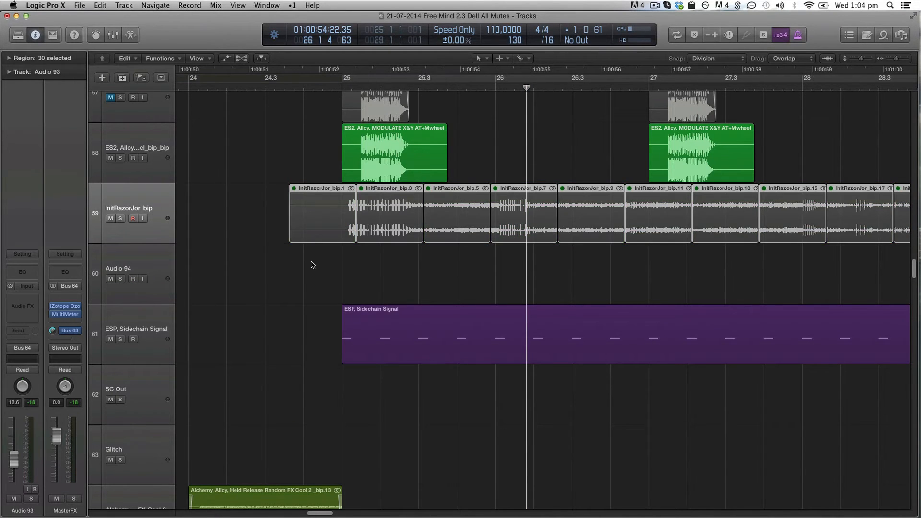
{"action": "left_click", "coordinate": [312, 264]}
Re-enable the cycle and move the InitRazorJor_bip.7 slice onto the Audio 94 track, starting at beat 4 of bar 25
{"action": "left_click_drag", "start_coordinate": [549, 219], "coordinate": [534, 255]}
{"action": "key", "text": "c"}
{"action": "left_click", "coordinate": [593, 256]}
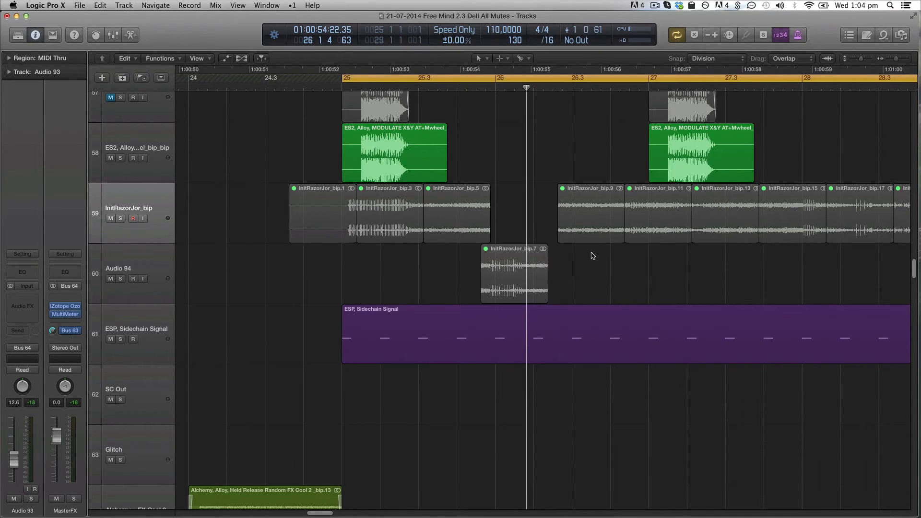
{"action": "key", "text": "space"}
{"action": "key", "text": "super+Right"}
{"action": "key", "text": "super+Right"}
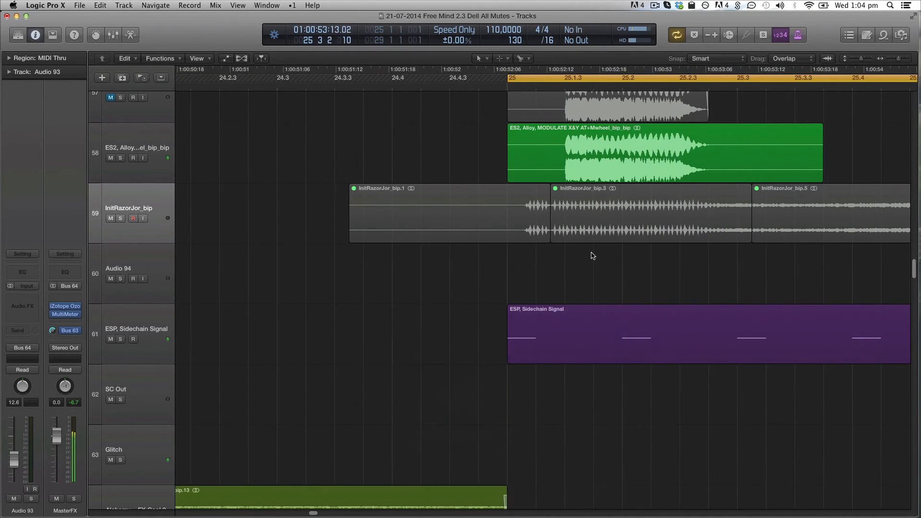
{"action": "scroll", "coordinate": [592, 256], "scroll_direction": "right", "scroll_amount": 5}
{"action": "key", "text": "space"}
{"action": "left_click_drag", "start_coordinate": [549, 270], "coordinate": [521, 272]}
Split the slice on the Audio 94 track at bar 26, and unmute and play back its first piece
{"action": "left_click", "coordinate": [561, 259]}
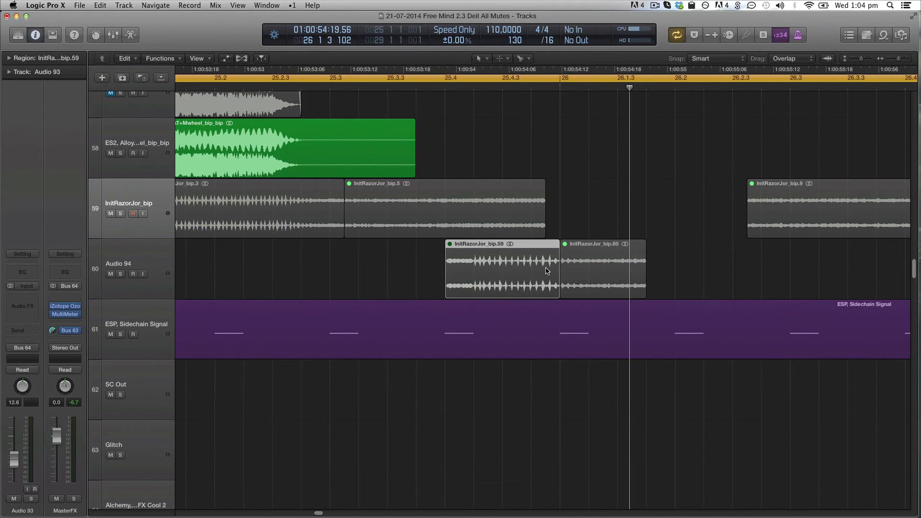
{"action": "left_click", "coordinate": [547, 272]}
{"action": "key", "text": "space"}
{"action": "key", "text": "XF86AudioRaiseVolume"}
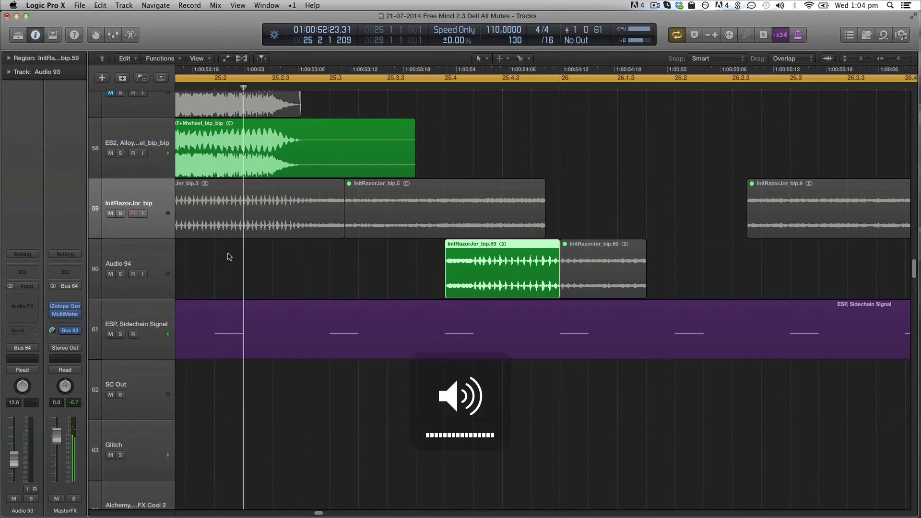
{"action": "left_click", "coordinate": [159, 262]}
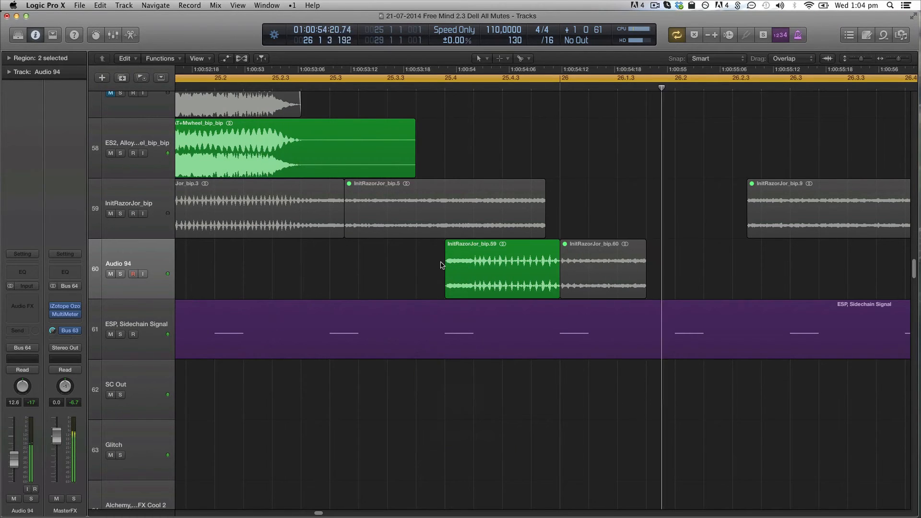
Move the muted second piece on the Audio 94 track to start at beat 4 of bar 26
{"action": "left_click", "coordinate": [608, 264]}
{"action": "scroll", "coordinate": [607, 266], "scroll_direction": "down", "scroll_amount": 10}
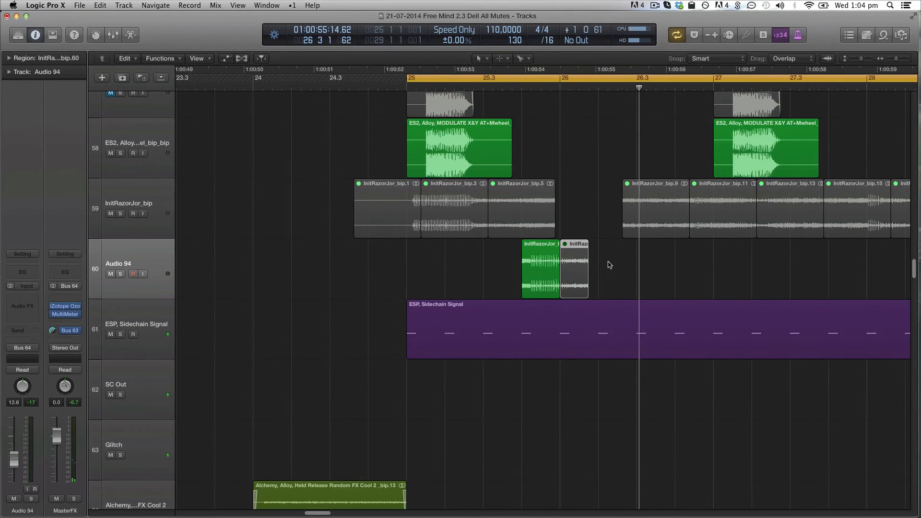
{"action": "scroll", "coordinate": [603, 268], "scroll_direction": "right", "scroll_amount": 5}
{"action": "left_click_drag", "start_coordinate": [449, 267], "coordinate": [564, 272]}
{"action": "scroll", "coordinate": [574, 282], "scroll_direction": "up", "scroll_amount": 1}
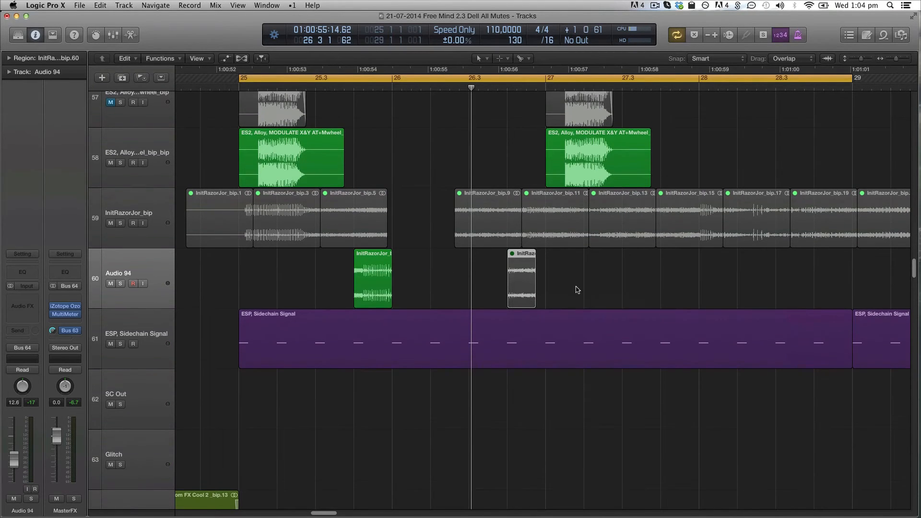
Trim the second Audio 94 piece to a sixteenth note at beat 26.4, and repeat it unmuted as four 150-tick hits before bar 27
{"action": "key", "text": "space"}
{"action": "key", "text": "super+Right"}
{"action": "key", "text": "super+Right"}
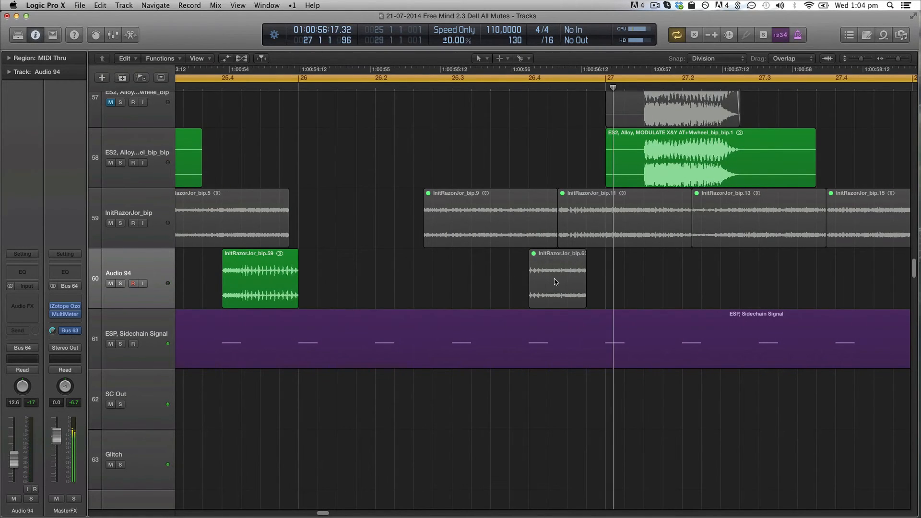
{"action": "left_click", "coordinate": [543, 301]}
{"action": "right_click", "coordinate": [548, 292]}
{"action": "left_click", "coordinate": [559, 290]}
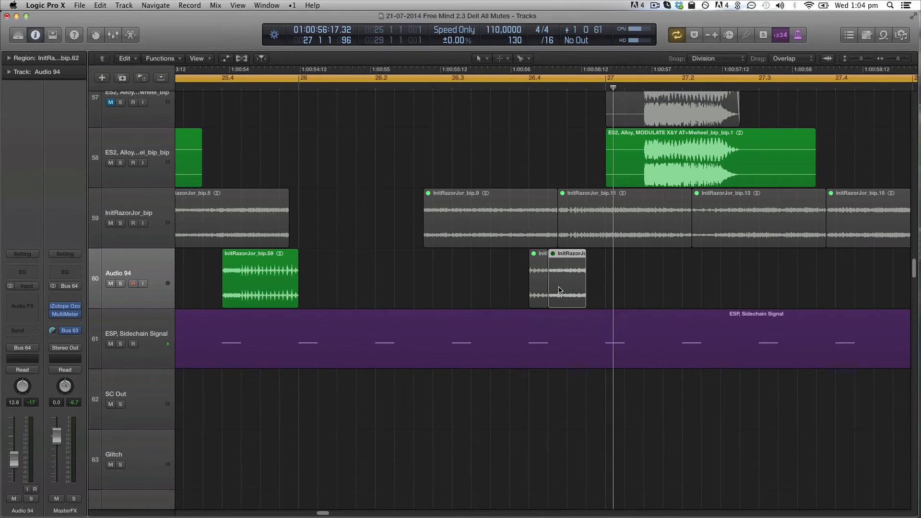
{"action": "key", "text": "Delete"}
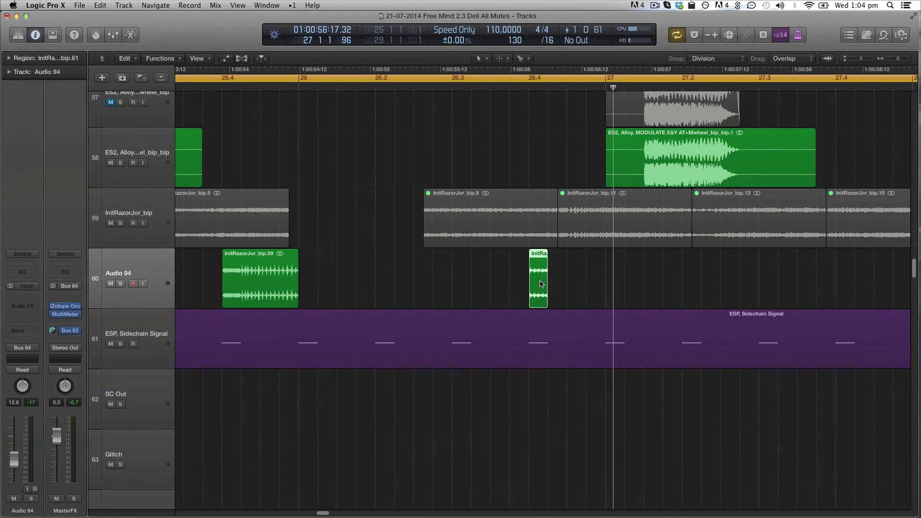
{"action": "left_click_drag", "start_coordinate": [540, 282], "coordinate": [600, 305]}
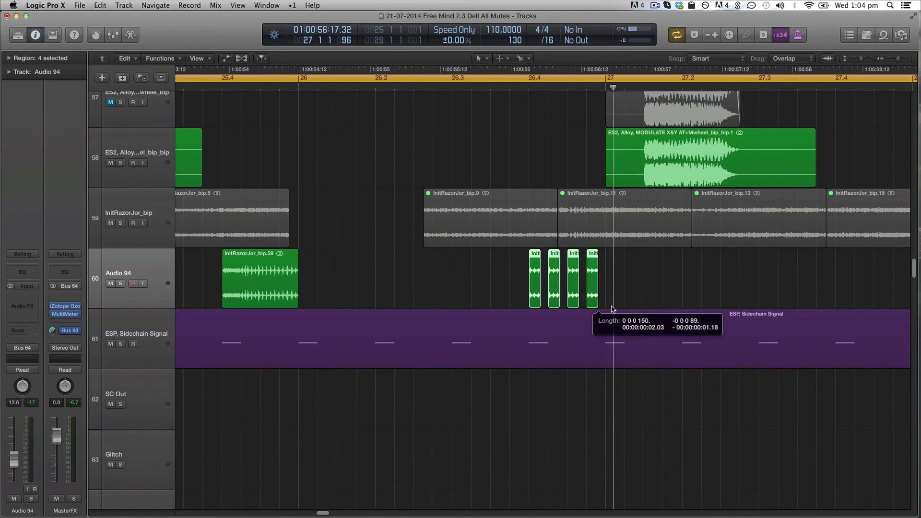
Play the cycled section at a raised system volume, following the new Audio 94 pieces and the regions after bar 27
{"action": "key", "text": "space"}
{"action": "scroll", "coordinate": [612, 310], "scroll_direction": "up", "scroll_amount": 3}
{"action": "key", "text": "XF86AudioRaiseVolume"}
{"action": "scroll", "coordinate": [611, 309], "scroll_direction": "down", "scroll_amount": 3}
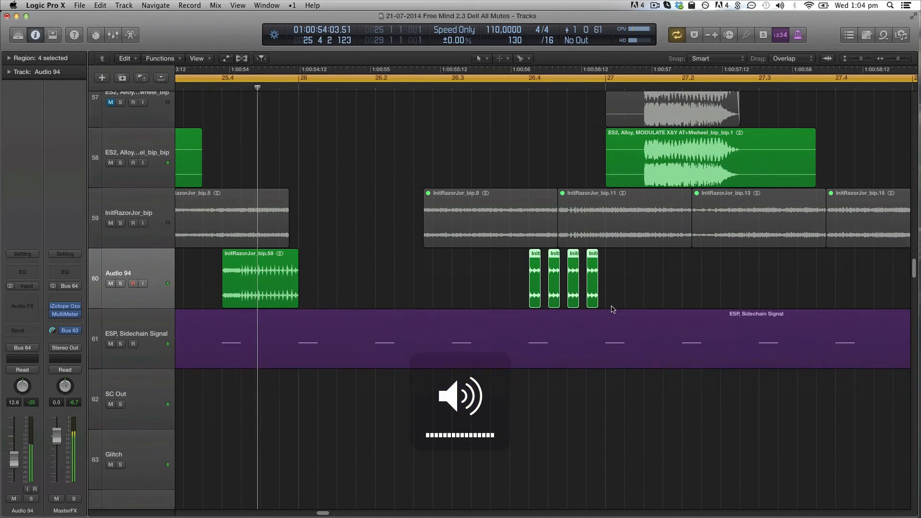
{"action": "key", "text": "super+Left"}
{"action": "key", "text": "super+Up"}
{"action": "key", "text": "super+Up"}
{"action": "key", "text": "super+Right"}
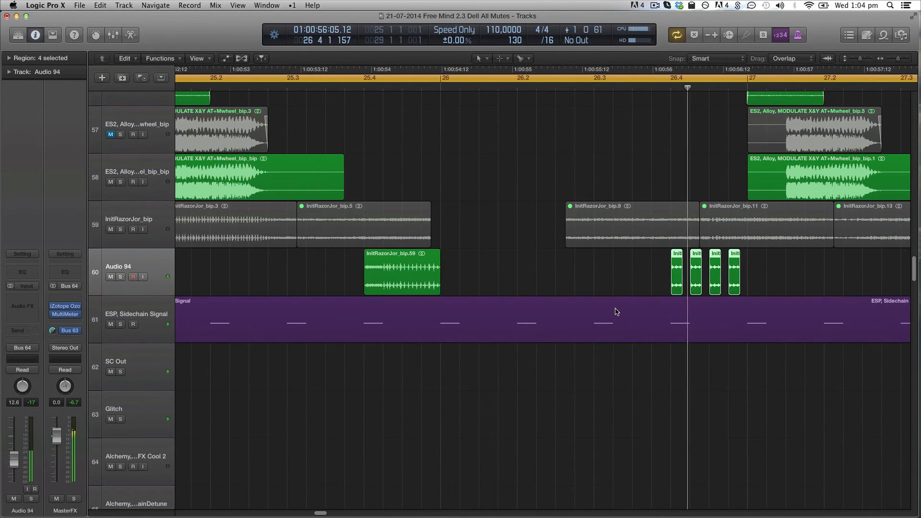
{"action": "scroll", "coordinate": [724, 301], "scroll_direction": "right", "scroll_amount": 9}
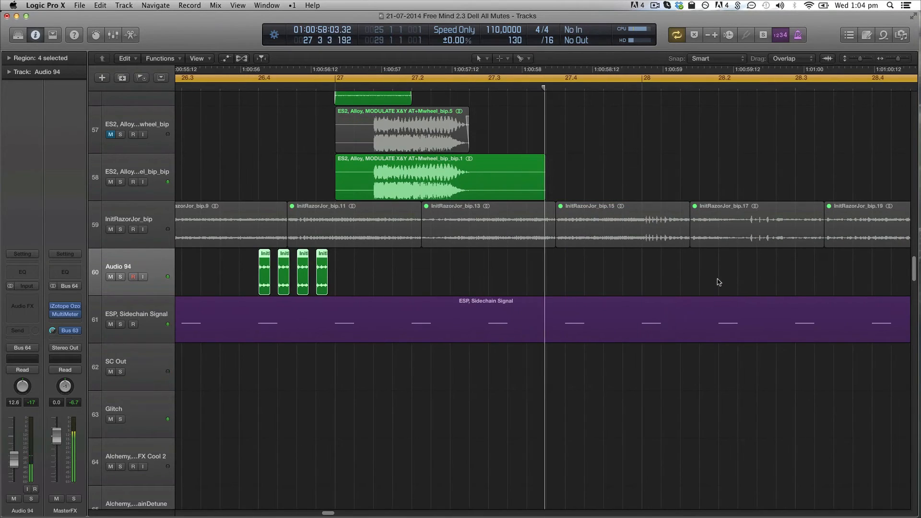
Move InitRazorJor_bip.15 to the Audio 94 track starting at beat 4 of bar 27, split it at bar 28, and unmute only the first piece
{"action": "left_click", "coordinate": [717, 281]}
{"action": "left_click_drag", "start_coordinate": [611, 241], "coordinate": [664, 278]}
{"action": "left_click", "coordinate": [643, 261]}
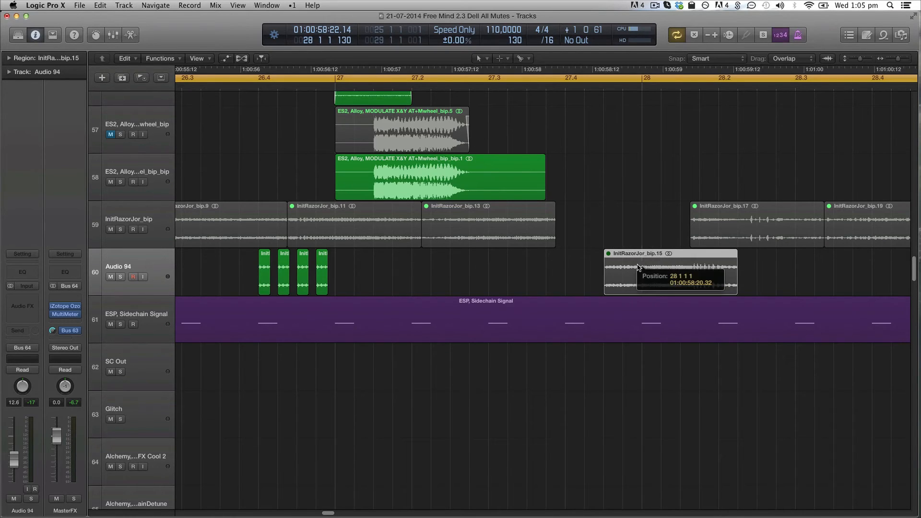
{"action": "left_click_drag", "start_coordinate": [669, 272], "coordinate": [590, 279]}
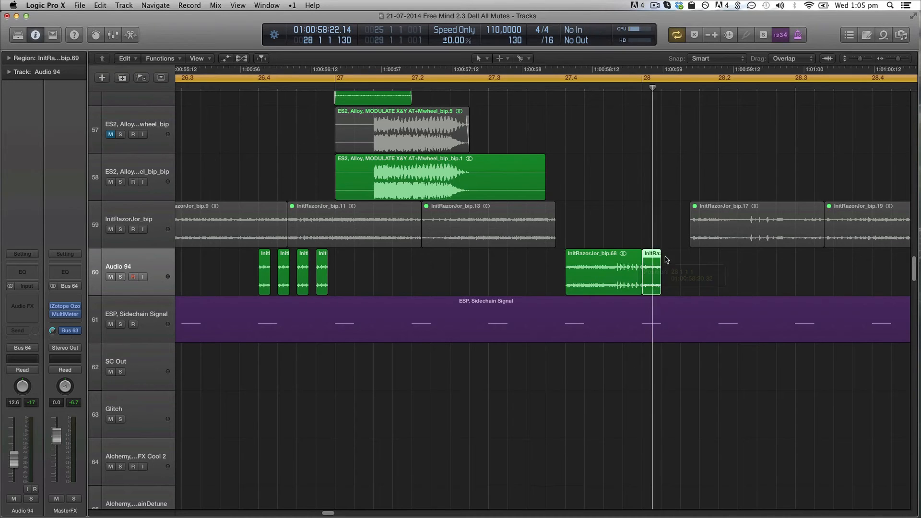
{"action": "key", "text": "super+t"}
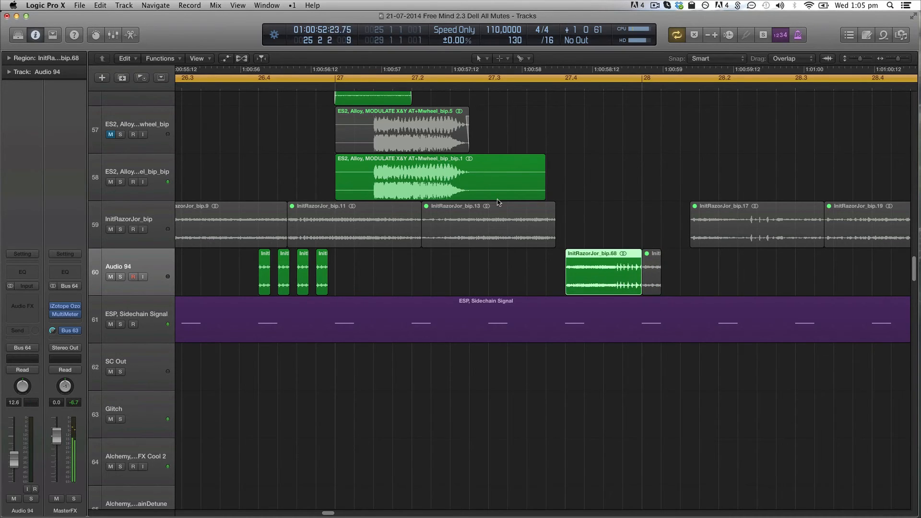
Play the cycled section at a raised system volume, with all the Audio 94 pieces between bars 25 and 28 in view
{"action": "scroll", "coordinate": [499, 203], "scroll_direction": "up", "scroll_amount": 2}
{"action": "key", "text": "XF86AudioRaiseVolume"}
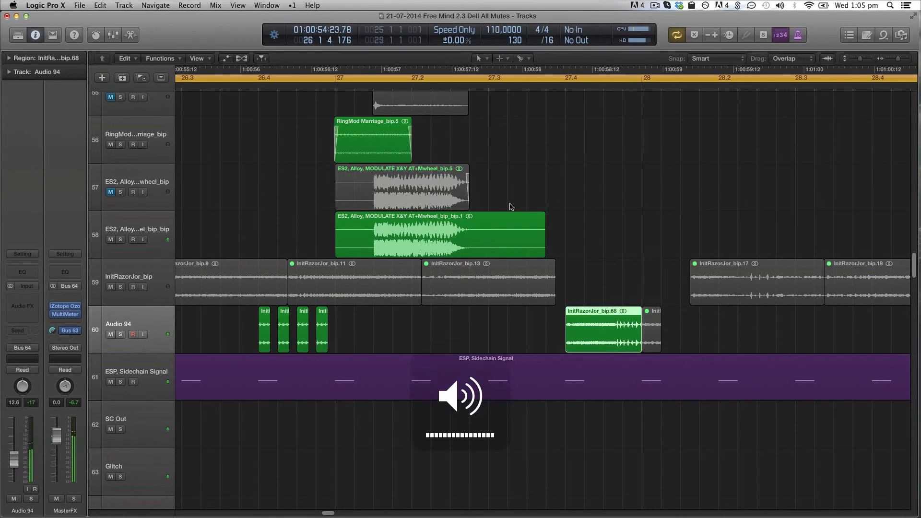
{"action": "scroll", "coordinate": [511, 207], "scroll_direction": "down", "scroll_amount": 2}
{"action": "key", "text": "super+Left"}
{"action": "key", "text": "super+Left"}
{"action": "key", "text": "super+Left"}
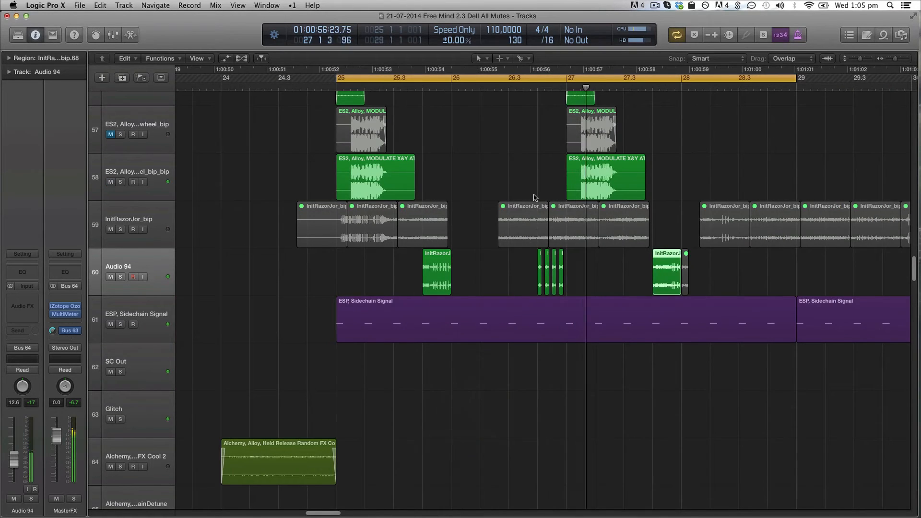
{"action": "left_click", "coordinate": [591, 262]}
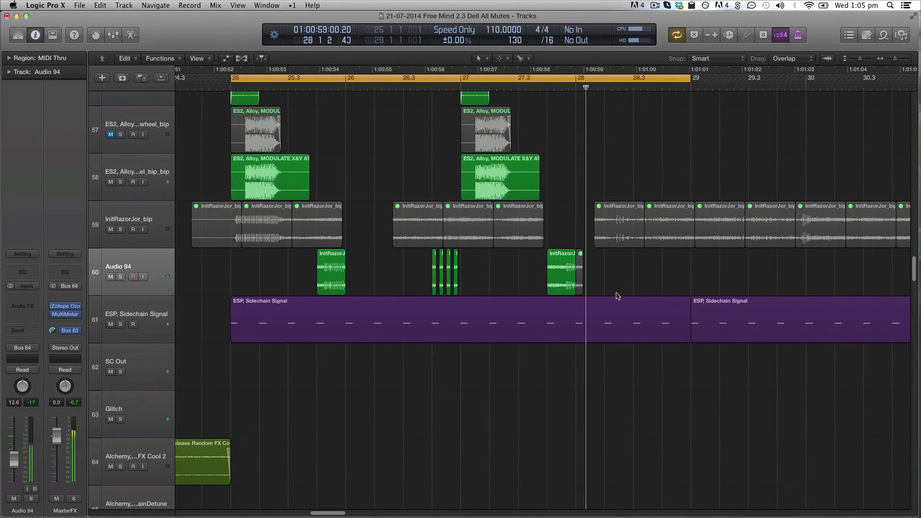
Split InitRazorJor_bip.19 at beat 4 of bar 28, and move its unmuted second piece straight onto the Audio 94 track
{"action": "left_click", "coordinate": [669, 229]}
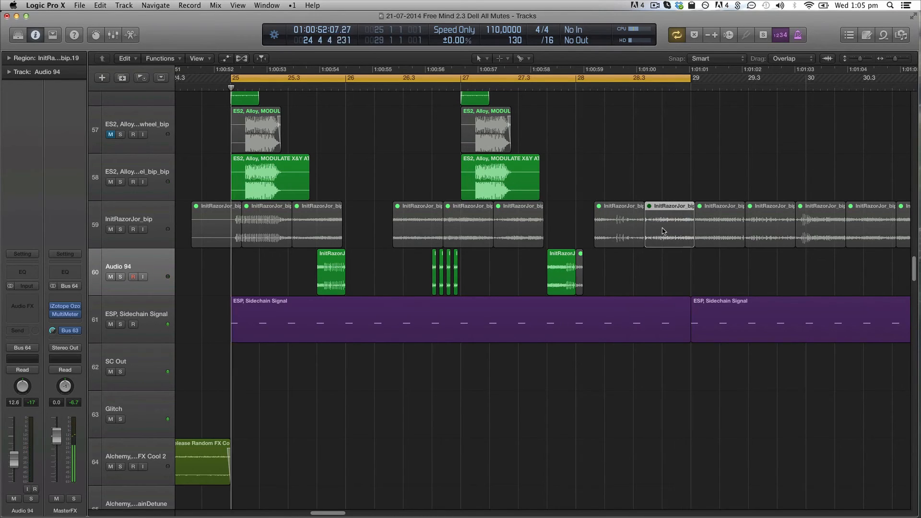
{"action": "right_click", "coordinate": [663, 233]}
{"action": "key", "text": "ctrl+m"}
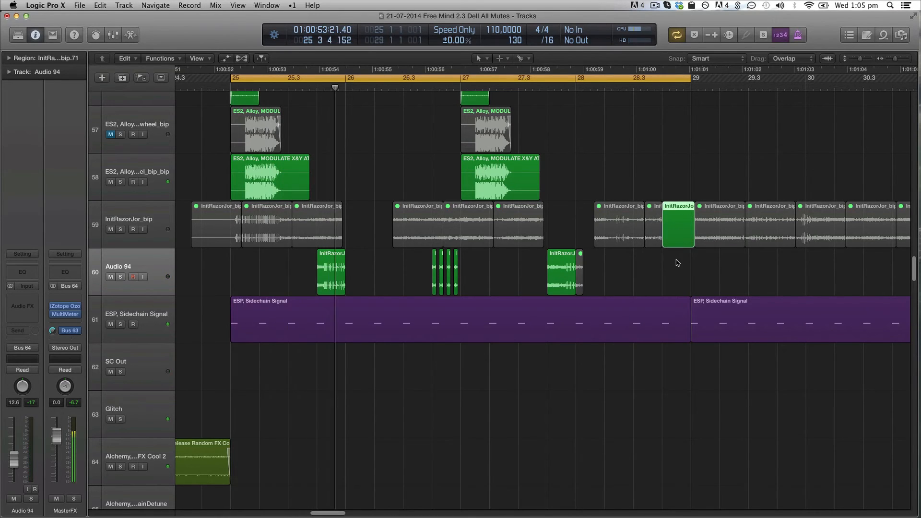
{"action": "left_click_drag", "start_coordinate": [674, 245], "coordinate": [674, 269]}
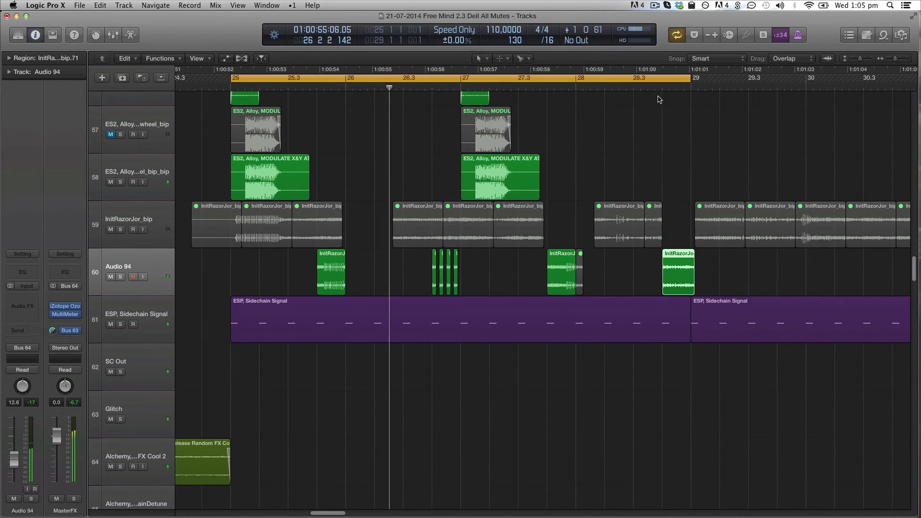
Apply a fade-in of 4 and a fade-out of 6 to all regions on the Audio 94 track
{"action": "left_click", "coordinate": [158, 265]}
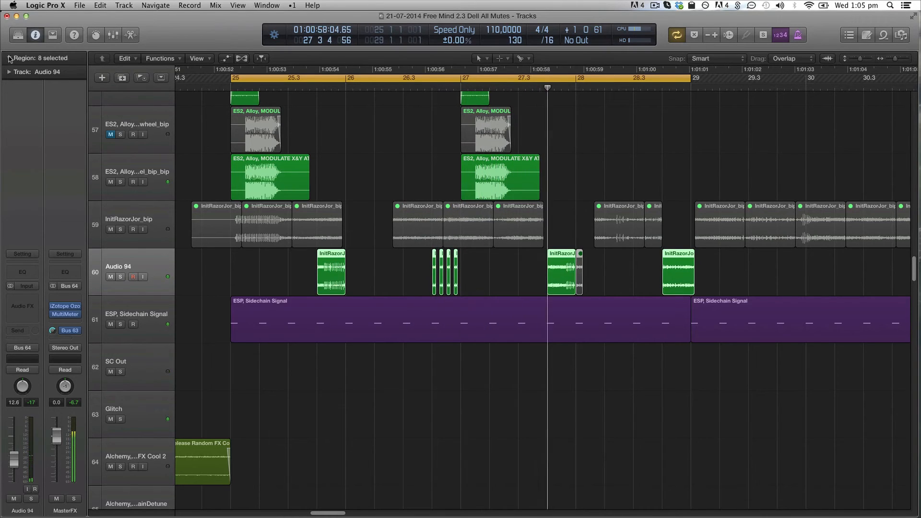
{"action": "left_click", "coordinate": [8, 58]}
{"action": "left_click_drag", "start_coordinate": [70, 163], "coordinate": [66, 147]}
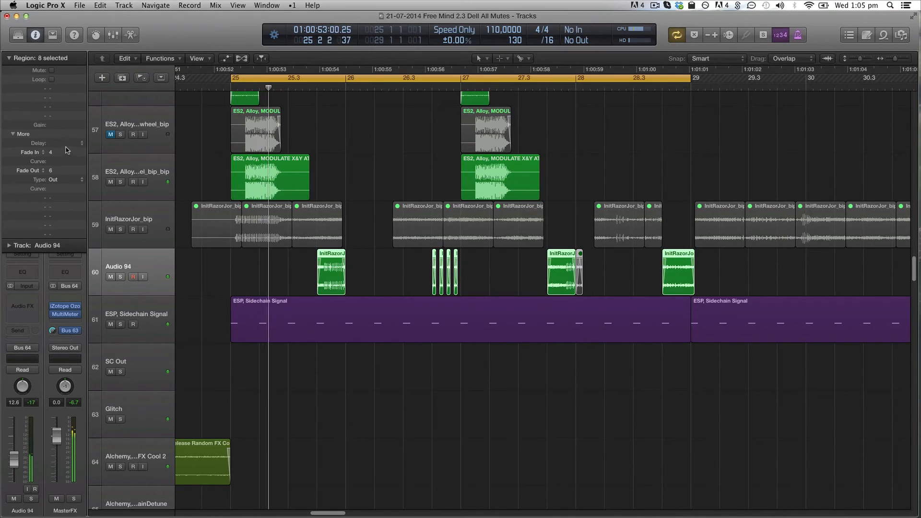
{"action": "left_click", "coordinate": [9, 58]}
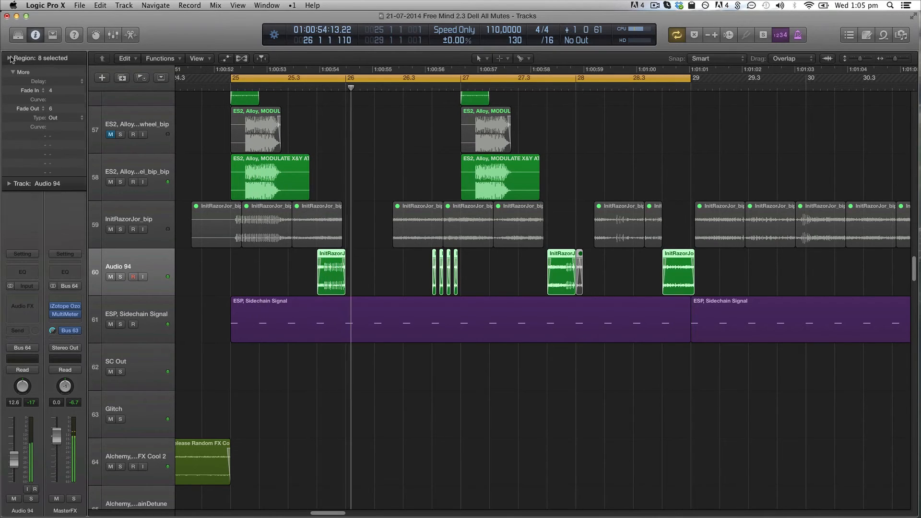
Solo the Audio 94 track and browse its available Audio Units effects without inserting one
{"action": "left_click", "coordinate": [120, 278]}
{"action": "left_click", "coordinate": [35, 295]}
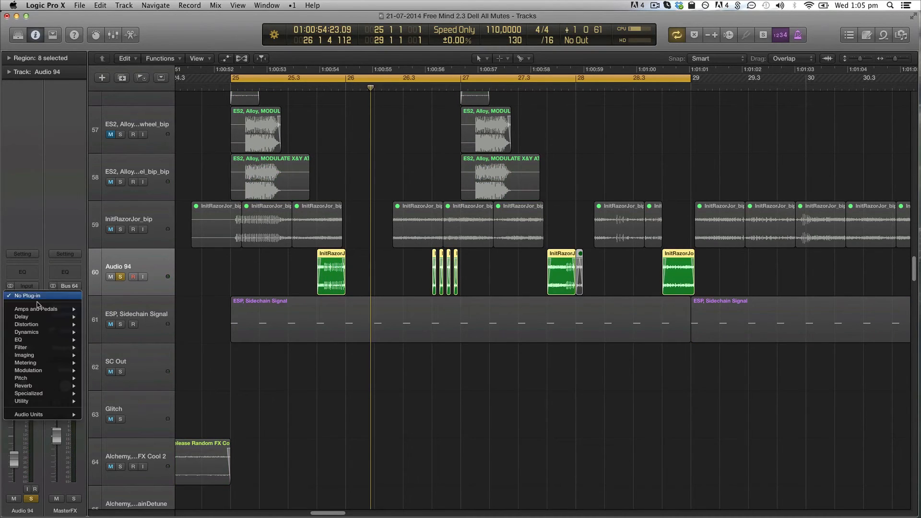
{"action": "mouse_move", "coordinate": [73, 418]}
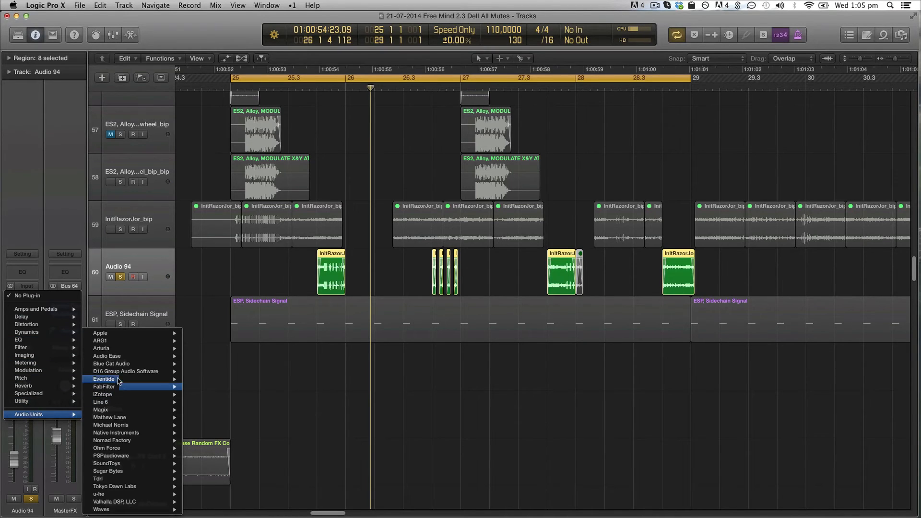
{"action": "left_click", "coordinate": [272, 275]}
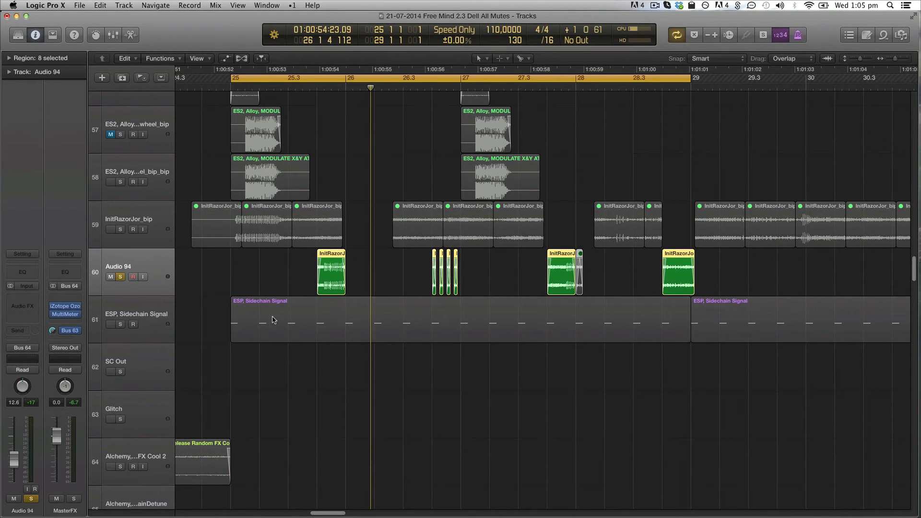
Copy the first Audio 94 slice, extended past bar 27, to a duplicate track and bounce it in place to a new track, muting the source
{"action": "key", "text": "super+d"}
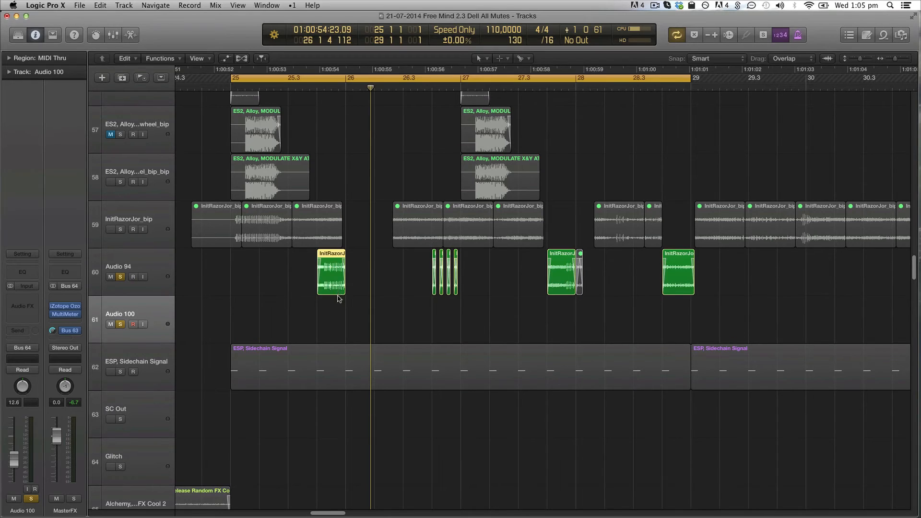
{"action": "left_click_drag", "start_coordinate": [337, 294], "coordinate": [484, 331]}
{"action": "key", "text": "ctrl+b"}
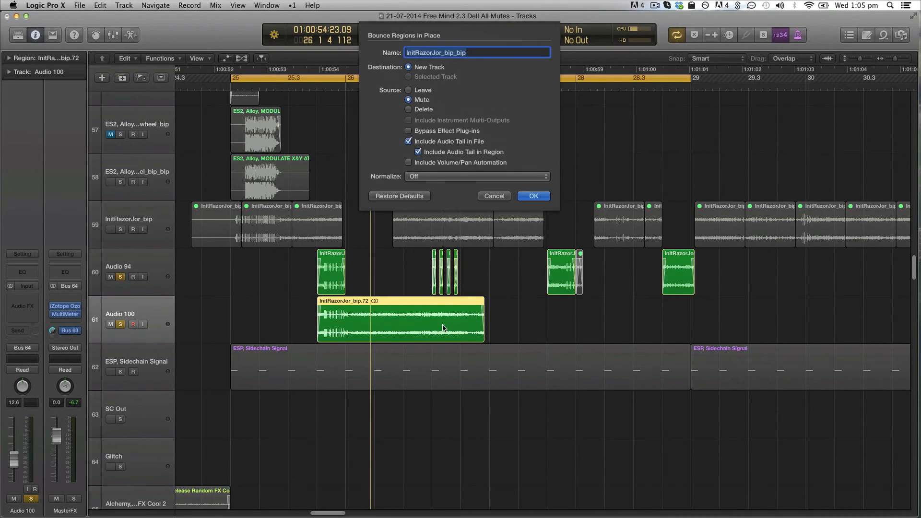
{"action": "key", "text": "Escape"}
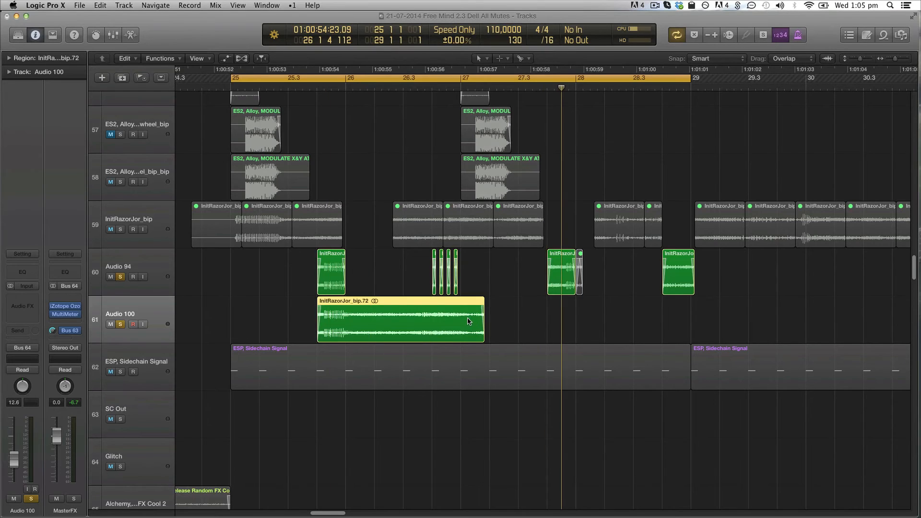
Open the bounced InitRazorJor_bip_bip region in the audio file editor and reverse its audio
{"action": "double_click", "coordinate": [379, 372]}
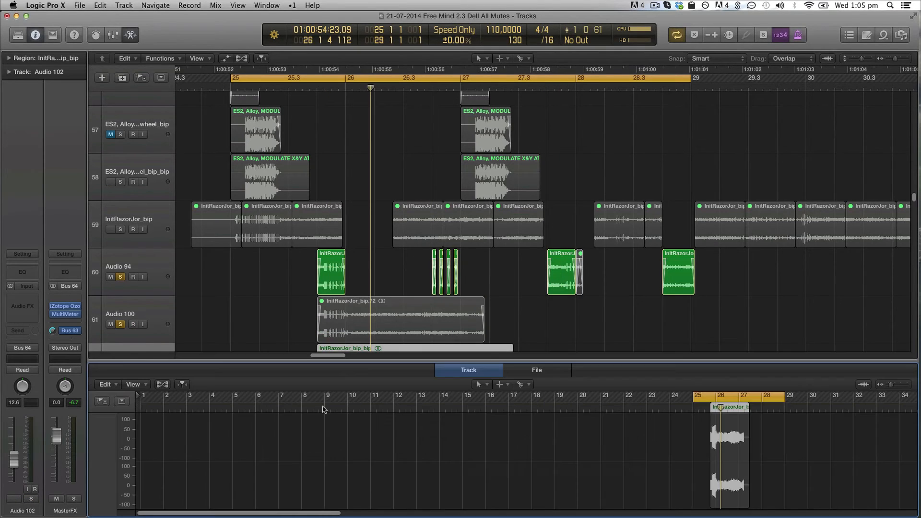
{"action": "left_click", "coordinate": [523, 372]}
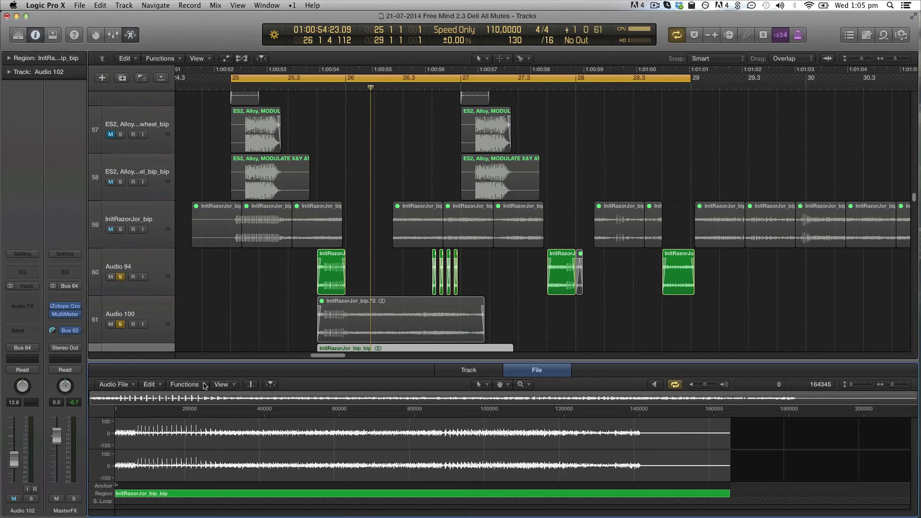
{"action": "left_click", "coordinate": [184, 384]}
{"action": "left_click", "coordinate": [232, 448]}
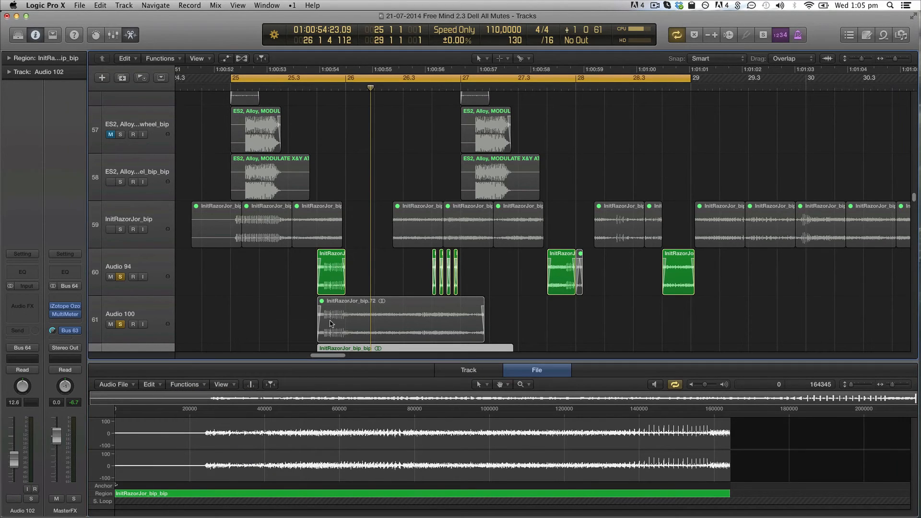
Solo the InitRazorJor_bip_bip track and move its reversed region to start just before bar 25
{"action": "left_click", "coordinate": [377, 321]}
{"action": "scroll", "coordinate": [204, 315], "scroll_direction": "down", "scroll_amount": 3}
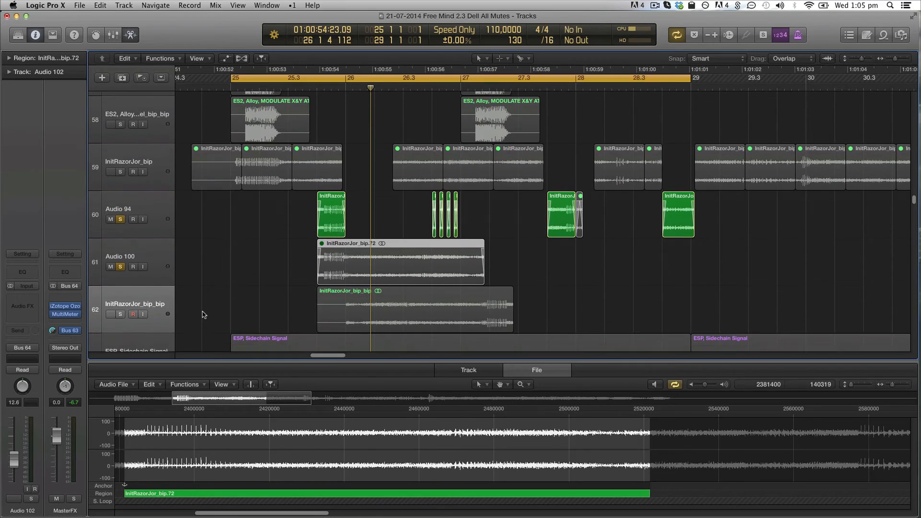
{"action": "left_click", "coordinate": [122, 314]}
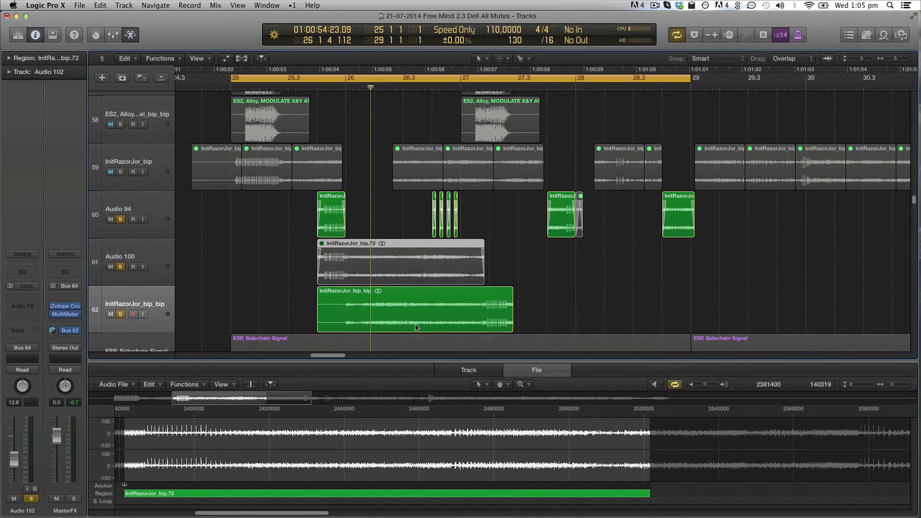
{"action": "left_click_drag", "start_coordinate": [416, 326], "coordinate": [320, 320]}
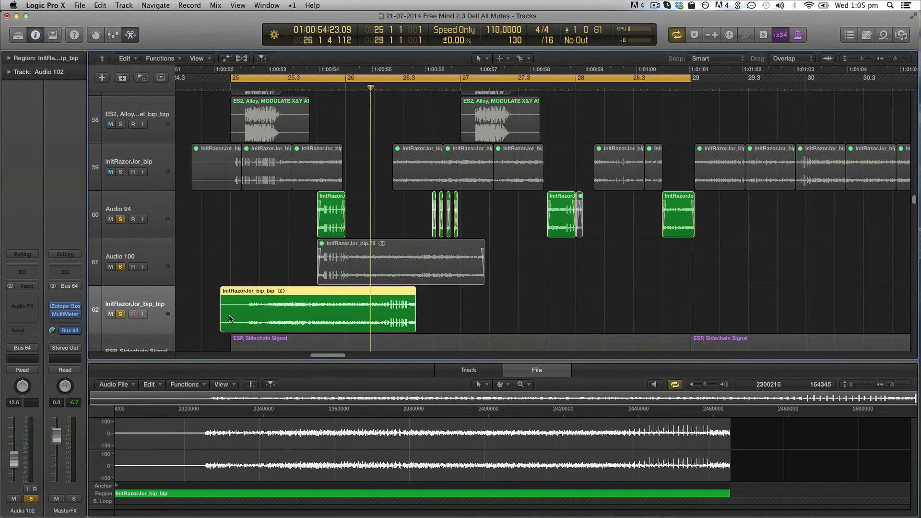
Play the reversed region on its own in solo mode with the cycle switched off
{"action": "key", "text": "space"}
{"action": "key", "text": "ctrl+s"}
{"action": "key", "text": "c"}
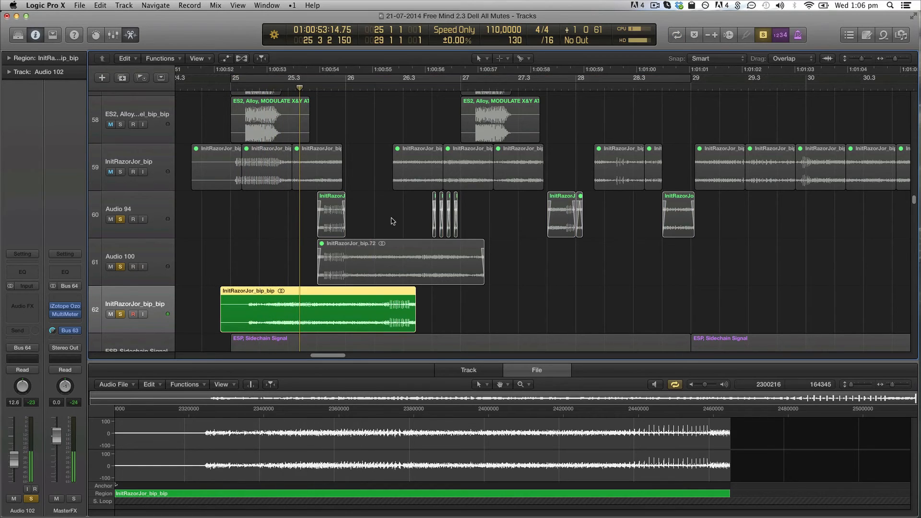
{"action": "scroll", "coordinate": [372, 244], "scroll_direction": "down", "scroll_amount": 2}
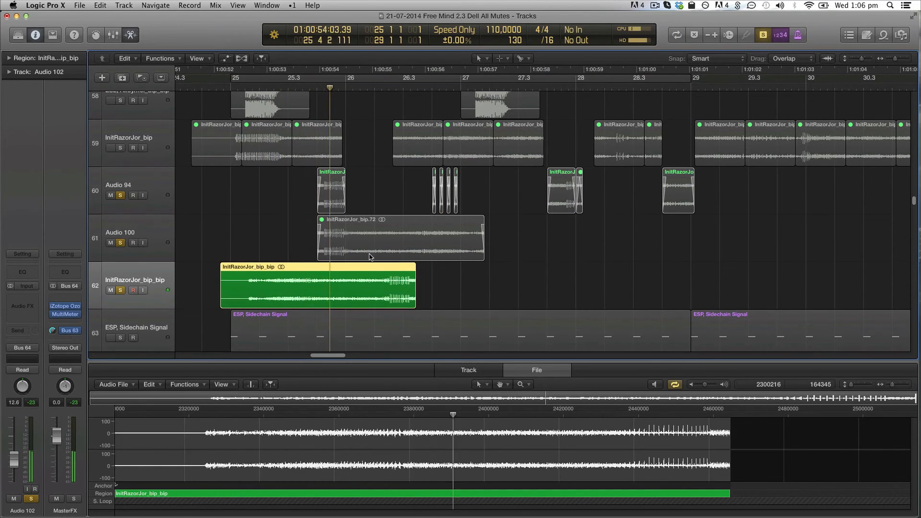
Split the reversed region shortly after bar 26 and delete the part before the cut
{"action": "right_click", "coordinate": [358, 287]}
{"action": "left_click", "coordinate": [329, 298]}
{"action": "key", "text": "Delete"}
{"action": "left_click", "coordinate": [400, 292]}
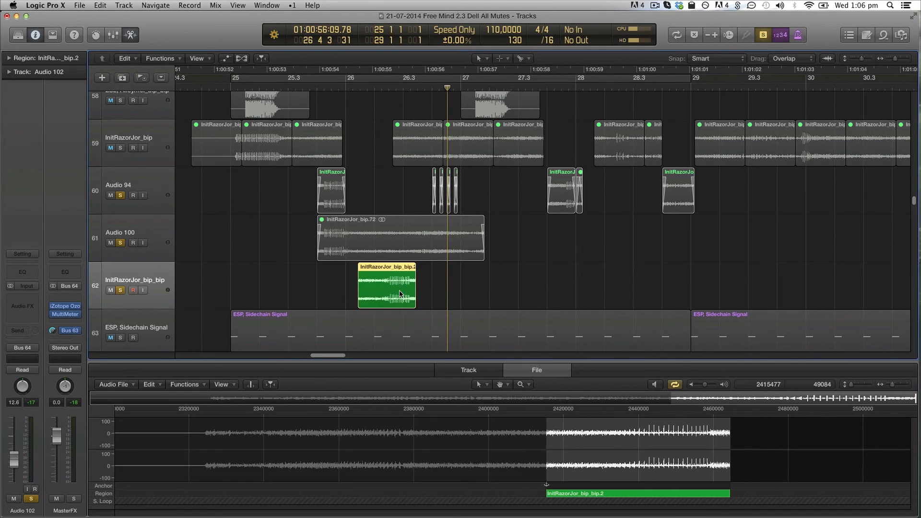
Switch the cycle back on, turn off solo mode, and clear all track solos
{"action": "key", "text": "c"}
{"action": "key", "text": "ctrl+s"}
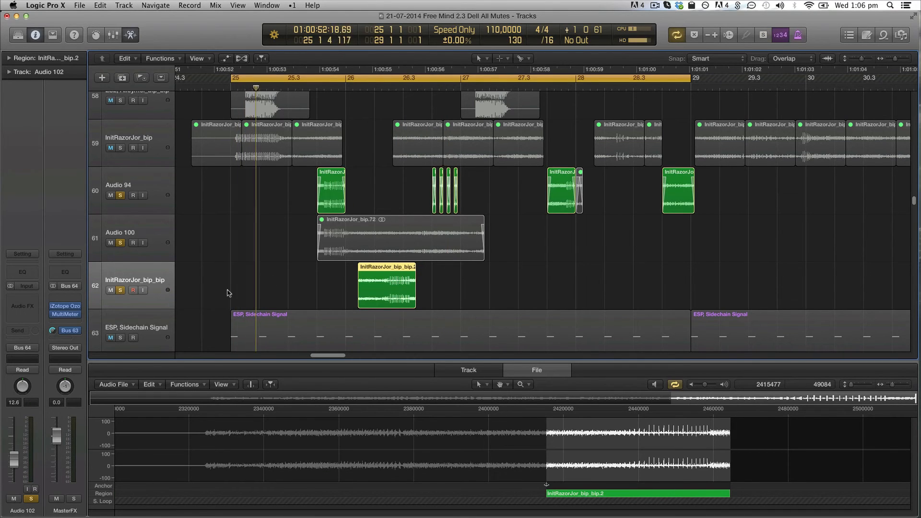
{"action": "left_click", "coordinate": [123, 196], "text": "alt"}
{"action": "left_click", "coordinate": [275, 270]}
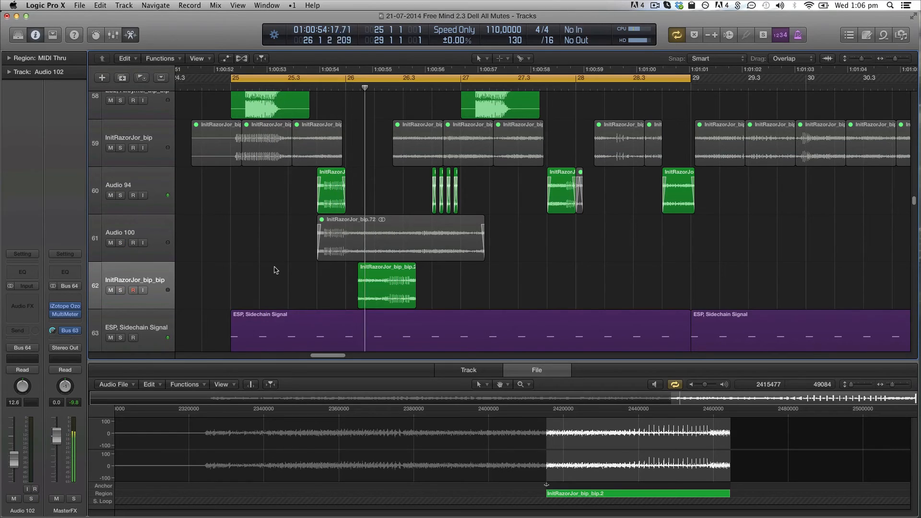
Trim the reversed piece to the eighth note ending at beat 3 of bar 26, deleting the audio before and after it
{"action": "key", "text": "super+Right"}
{"action": "key", "text": "super+Right"}
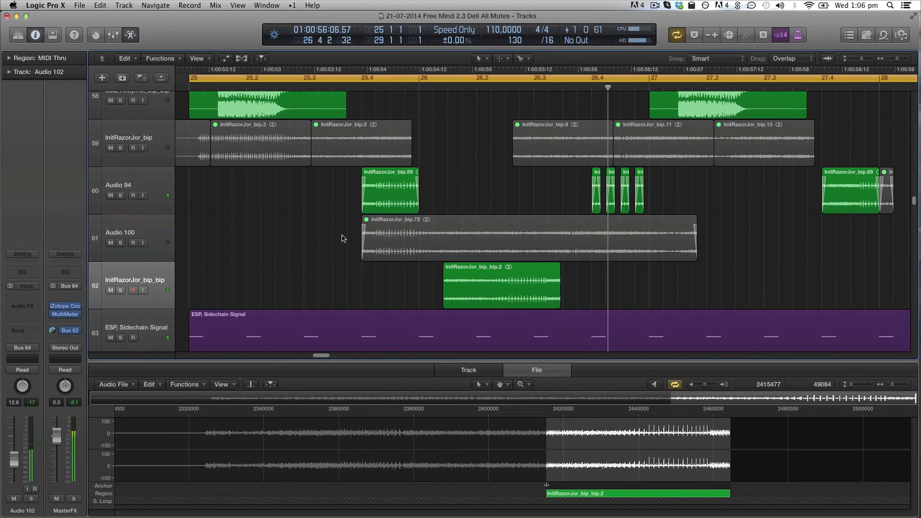
{"action": "right_click", "coordinate": [503, 290]}
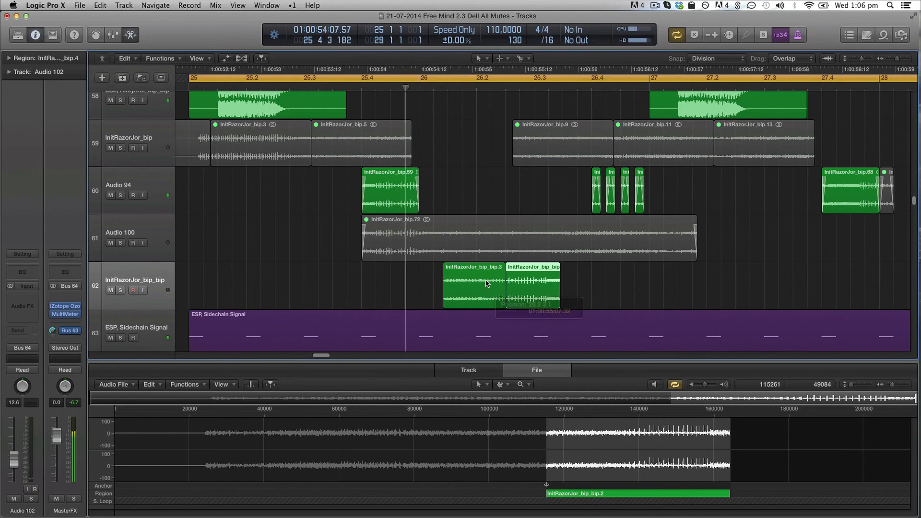
{"action": "left_click", "coordinate": [487, 283]}
{"action": "key", "text": "Delete"}
{"action": "left_click", "coordinate": [542, 296]}
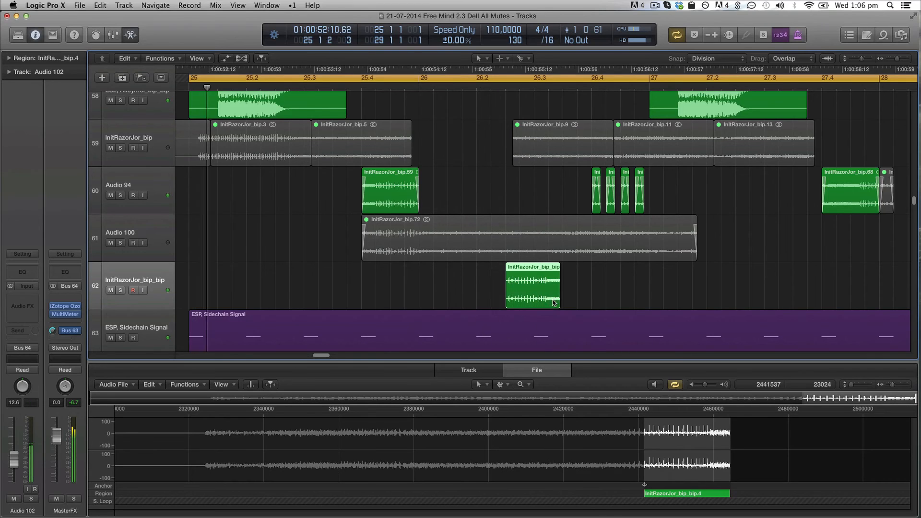
{"action": "right_click", "coordinate": [534, 271]}
{"action": "key", "text": "Delete"}
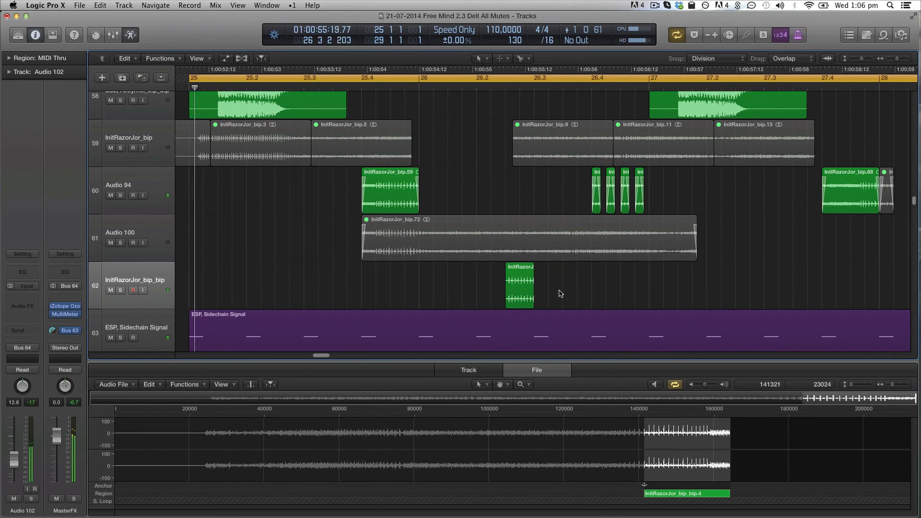
Play back the cycled section, comparing the short reversed piece with the slices on the Audio 94 track
{"action": "scroll", "coordinate": [561, 294], "scroll_direction": "up", "scroll_amount": 2}
{"action": "scroll", "coordinate": [561, 294], "scroll_direction": "left", "scroll_amount": 1}
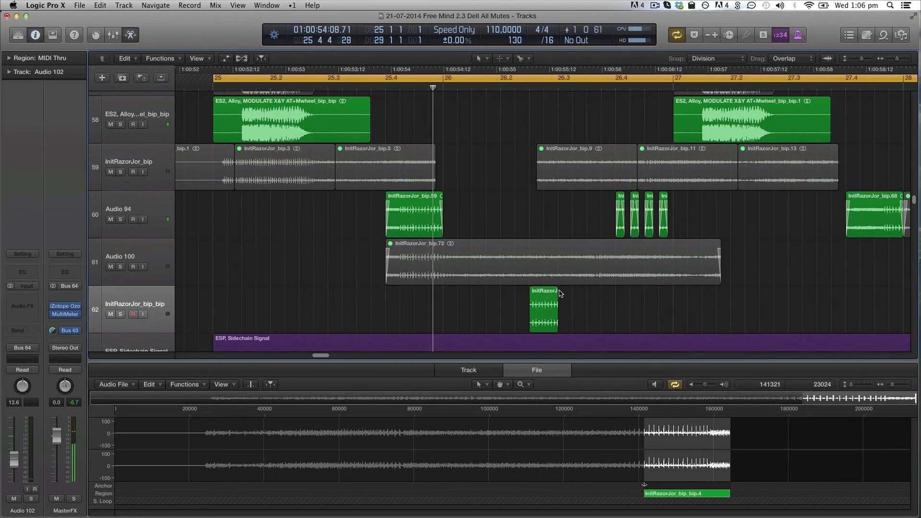
{"action": "scroll", "coordinate": [560, 294], "scroll_direction": "up", "scroll_amount": 2}
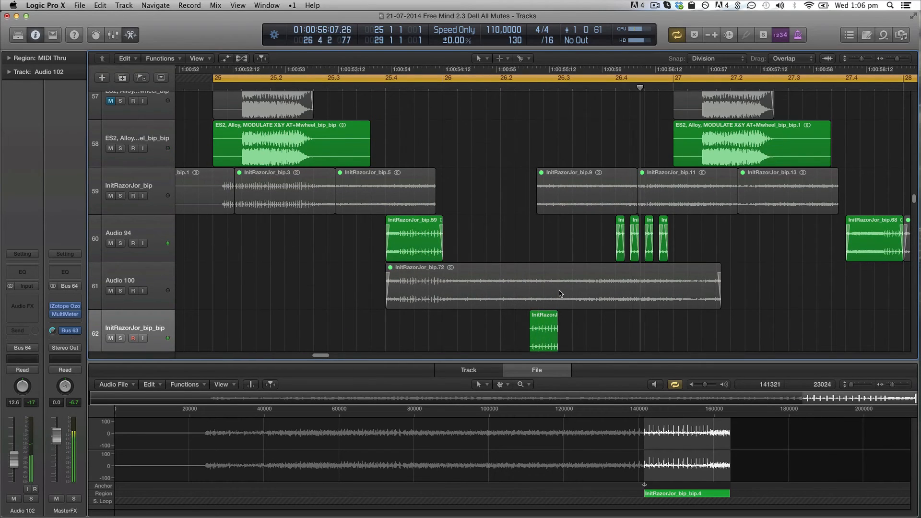
Audition in solo the ES2 Alloy region at bar 25 and the InitRazorJor_bip.3 region below it
{"action": "scroll", "coordinate": [560, 294], "scroll_direction": "left", "scroll_amount": 4}
{"action": "scroll", "coordinate": [401, 193], "scroll_direction": "up", "scroll_amount": 4}
{"action": "left_click", "coordinate": [401, 191]}
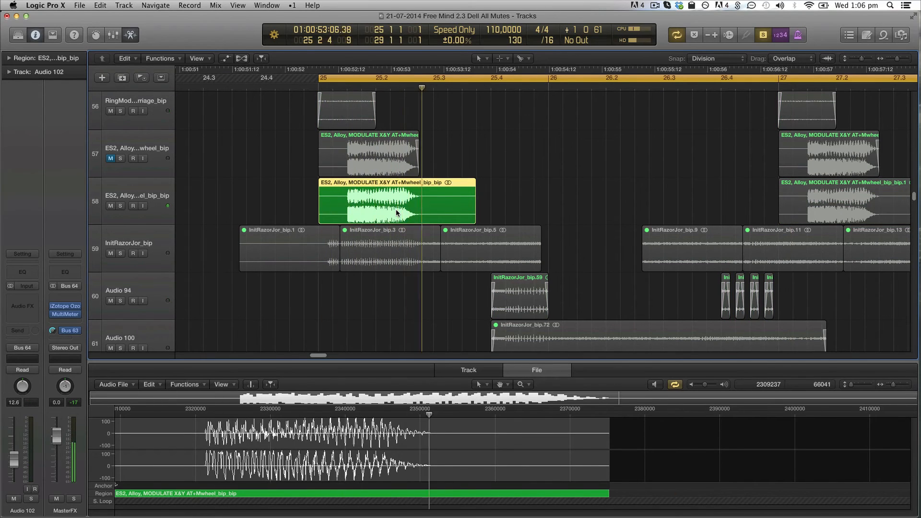
{"action": "left_click", "coordinate": [398, 244]}
Mute the ES2 Alloy region at bar 25 on track 58 and play the section with the Razor piece left active
{"action": "key", "text": "ctrl+m"}
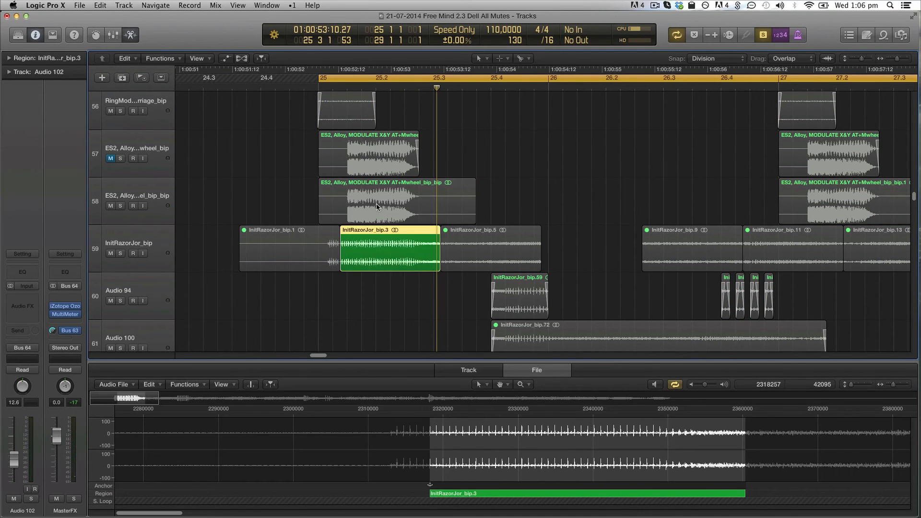
{"action": "left_click", "coordinate": [377, 207]}
{"action": "left_click", "coordinate": [378, 285]}
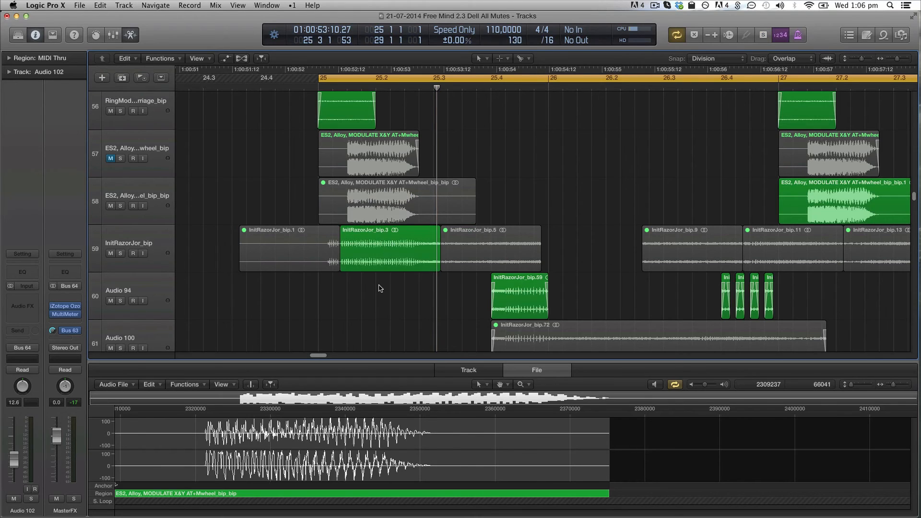
{"action": "key", "text": "space"}
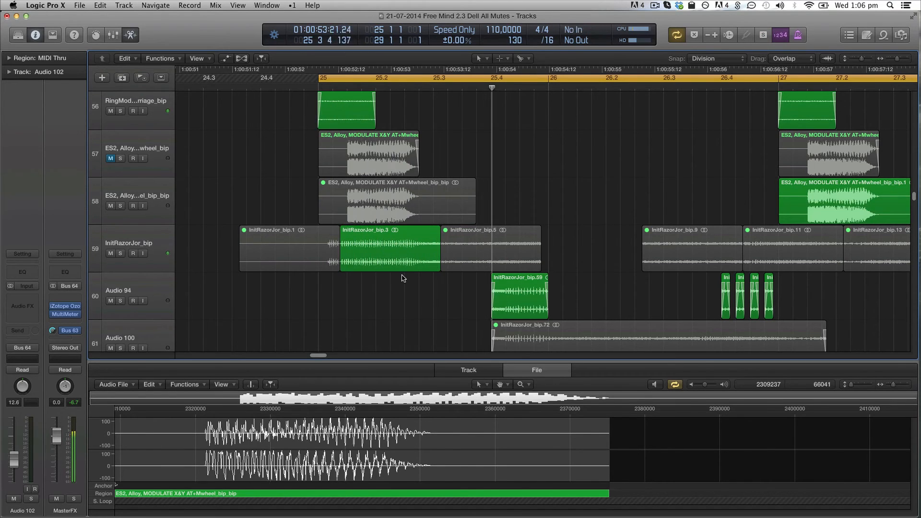
Add a new audio track below InitRazorJor_bip, unmute the ES2 Alloy region at bar 25 and play the section back
{"action": "left_click", "coordinate": [162, 240]}
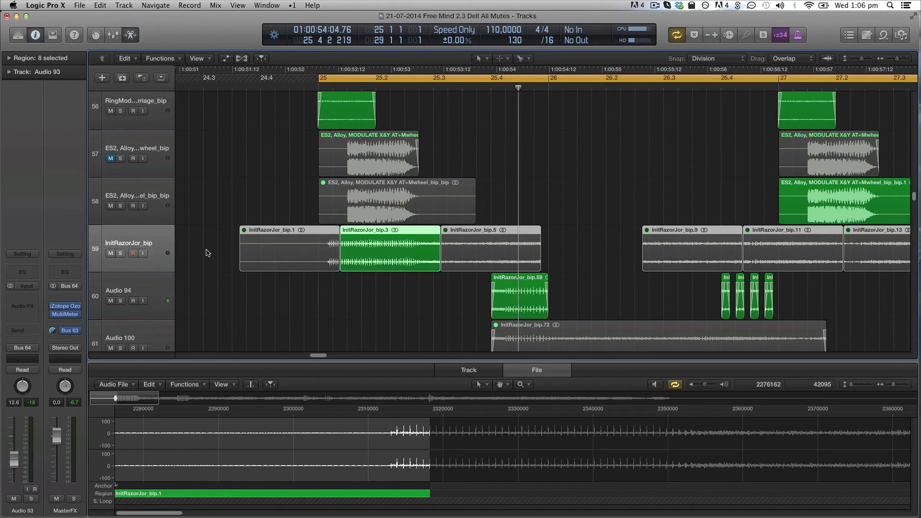
{"action": "key", "text": "super+alt+a"}
{"action": "left_click", "coordinate": [376, 211]}
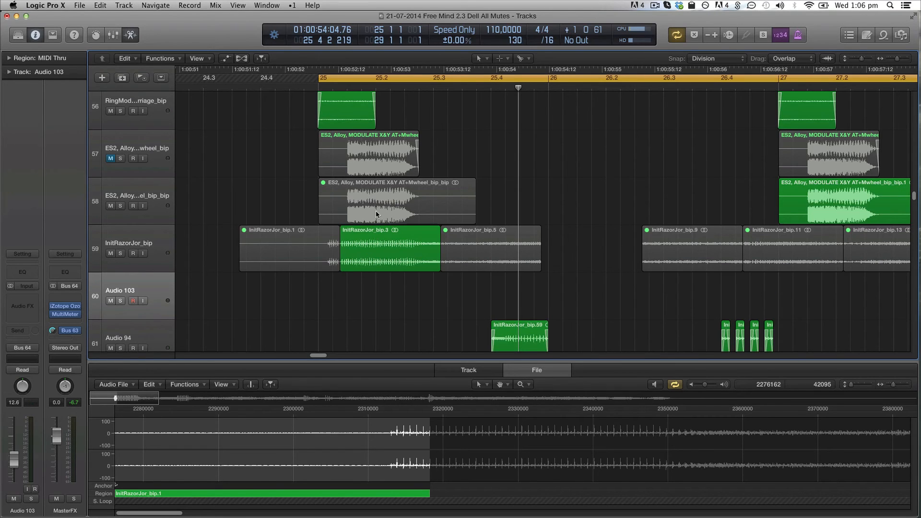
{"action": "key", "text": "ctrl+m"}
{"action": "key", "text": "space"}
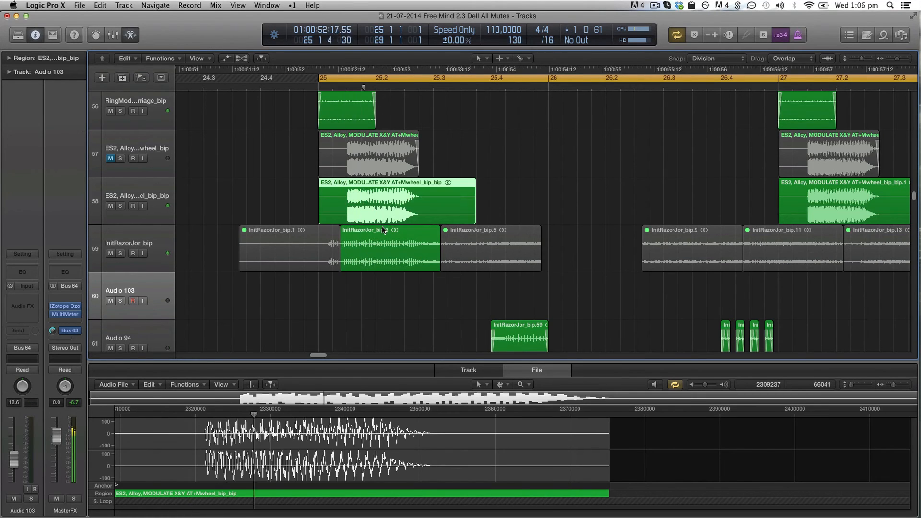
Solo the InitRazorJor_bip track, insert a Sample Delay on it and set its right-channel delay to 1111 samples during playback
{"action": "left_click", "coordinate": [167, 241]}
{"action": "key", "text": "ctrl+s"}
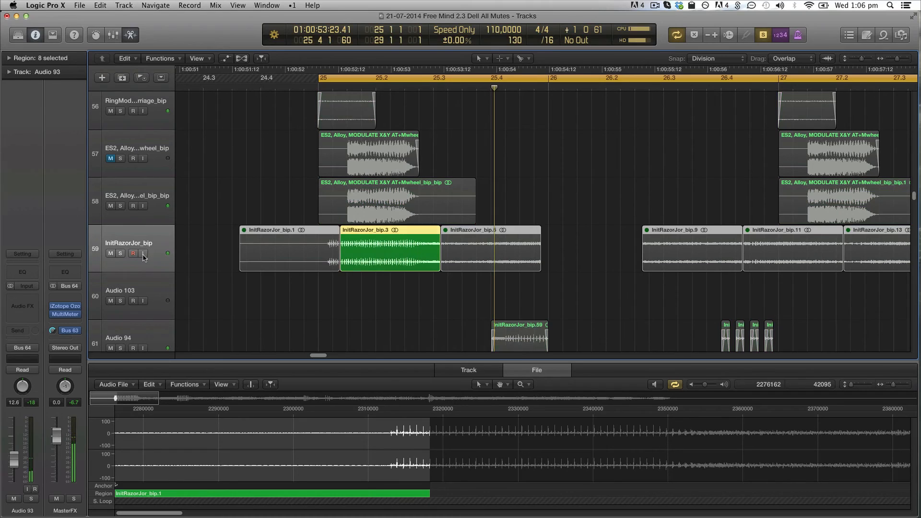
{"action": "left_click", "coordinate": [35, 295]}
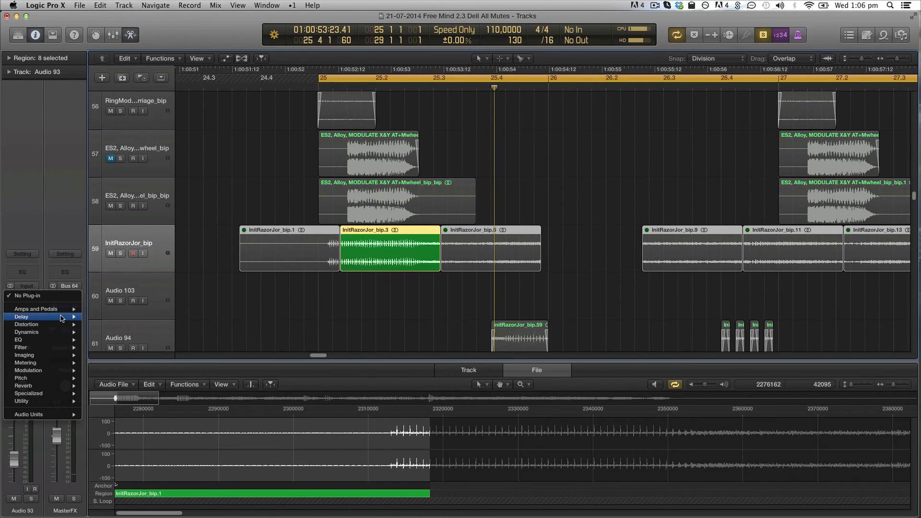
{"action": "mouse_move", "coordinate": [66, 318]}
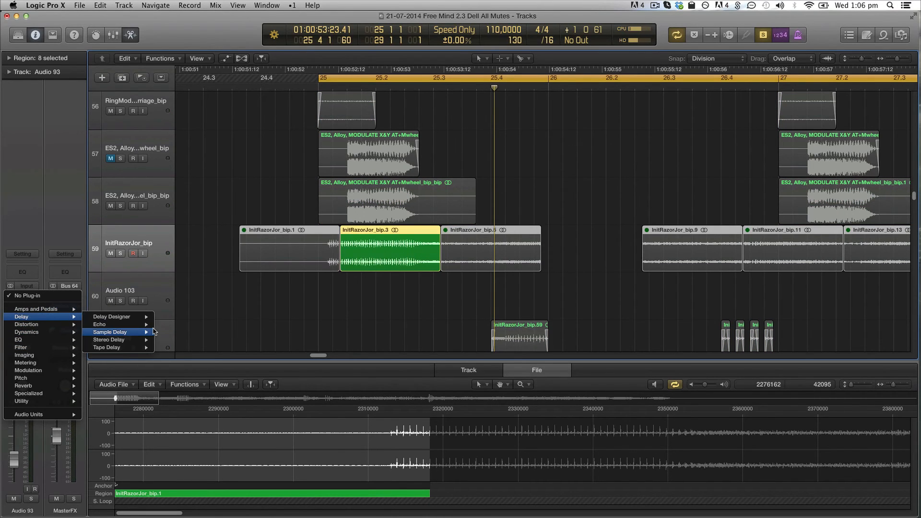
{"action": "left_click", "coordinate": [169, 333]}
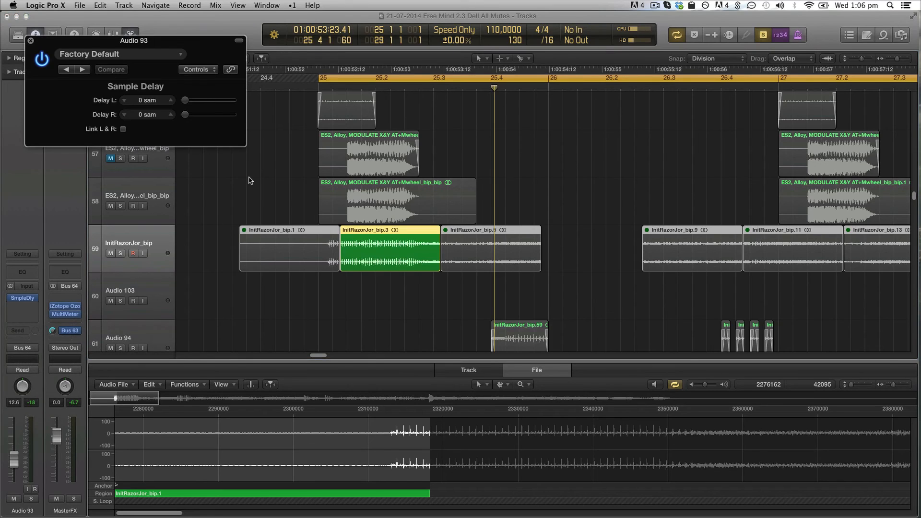
{"action": "key", "text": "space"}
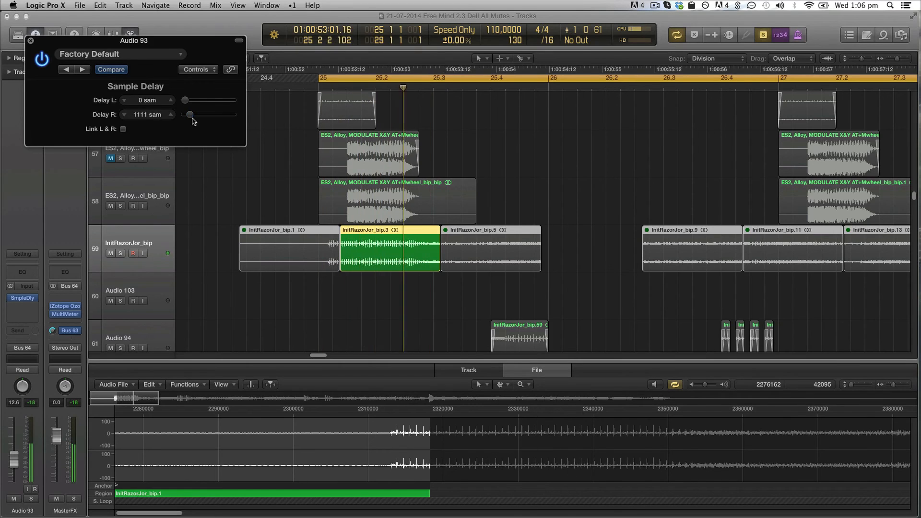
Turn off solo mode and play the cycled section to hear the delayed Razor bass together with the ES2 layer
{"action": "left_click", "coordinate": [155, 196]}
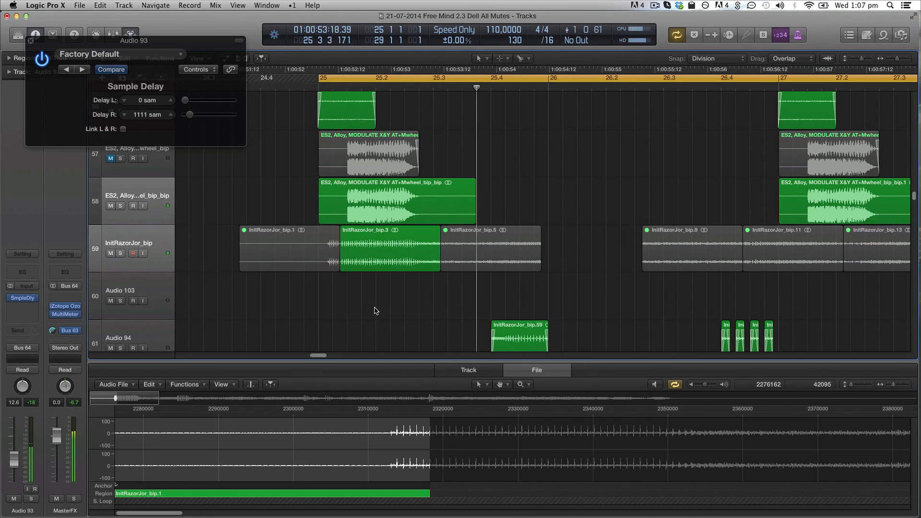
{"action": "left_click", "coordinate": [166, 248]}
{"action": "scroll", "coordinate": [308, 261], "scroll_direction": "right", "scroll_amount": 2}
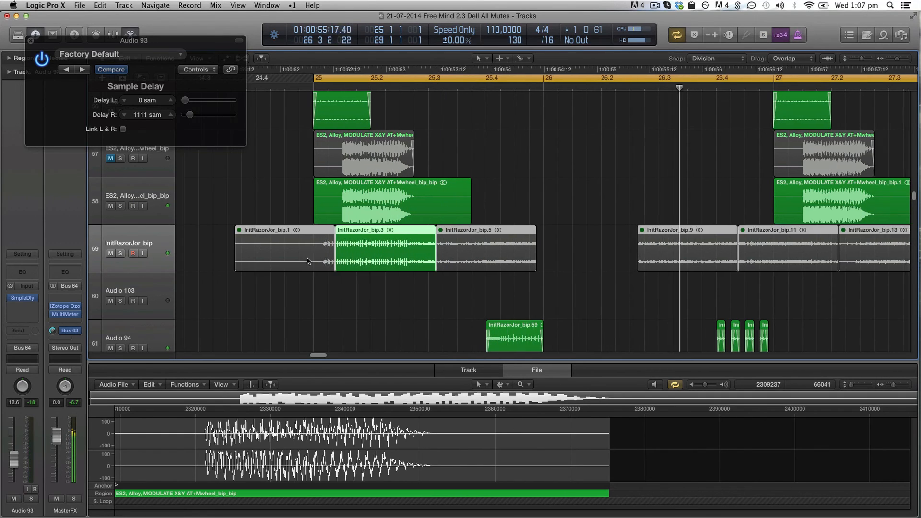
{"action": "left_click", "coordinate": [300, 318]}
{"action": "scroll", "coordinate": [300, 318], "scroll_direction": "down", "scroll_amount": 2}
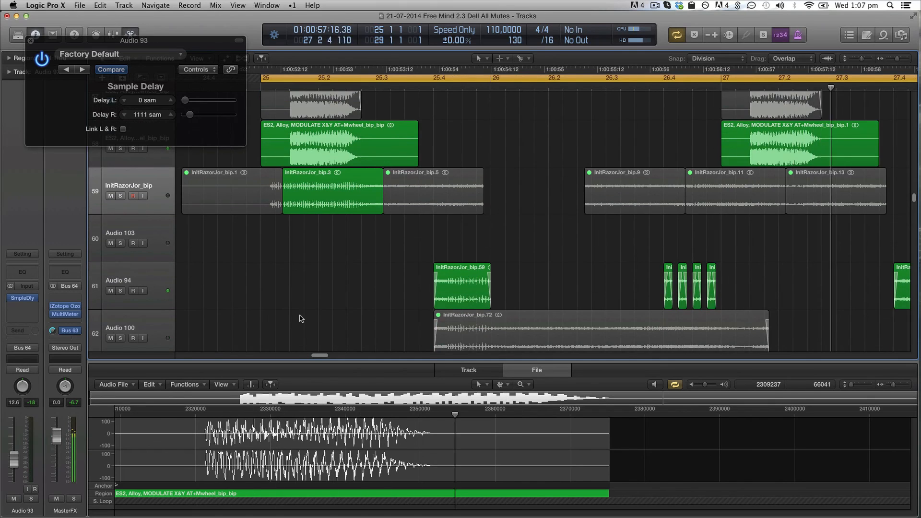
Zoom out on the arrangement and look over the tracks above the Razor bass around bars 17 to 37
{"action": "key", "text": "super+Left"}
{"action": "key", "text": "super+Left"}
{"action": "key", "text": "super+Left"}
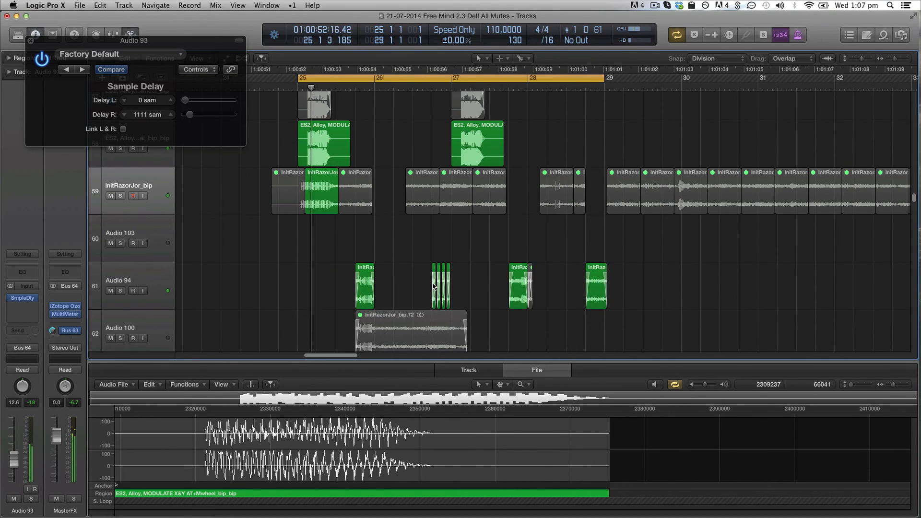
{"action": "key", "text": "super+Left"}
{"action": "key", "text": "super+Left"}
{"action": "key", "text": "super+Up"}
{"action": "key", "text": "super+Up"}
{"action": "key", "text": "super+Up"}
{"action": "key", "text": "super+Up"}
{"action": "key", "text": "super+Up"}
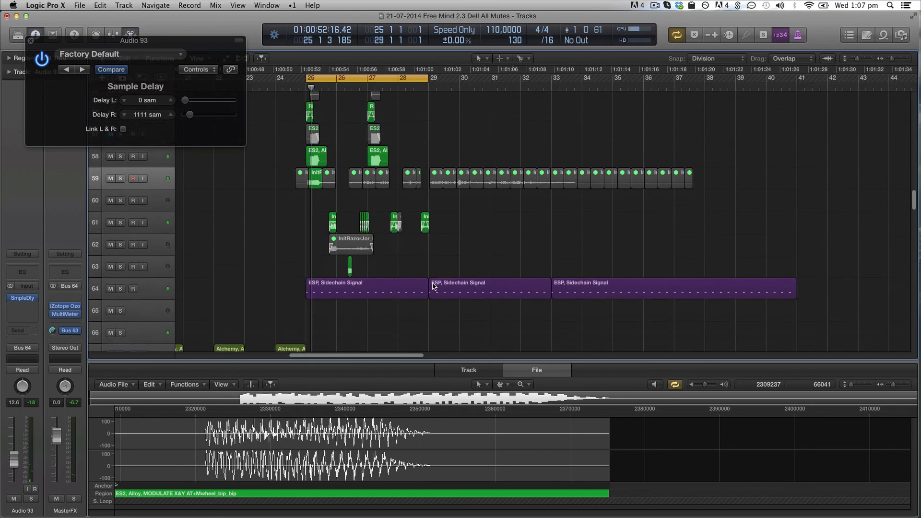
{"action": "scroll", "coordinate": [434, 259], "scroll_direction": "left", "scroll_amount": 10}
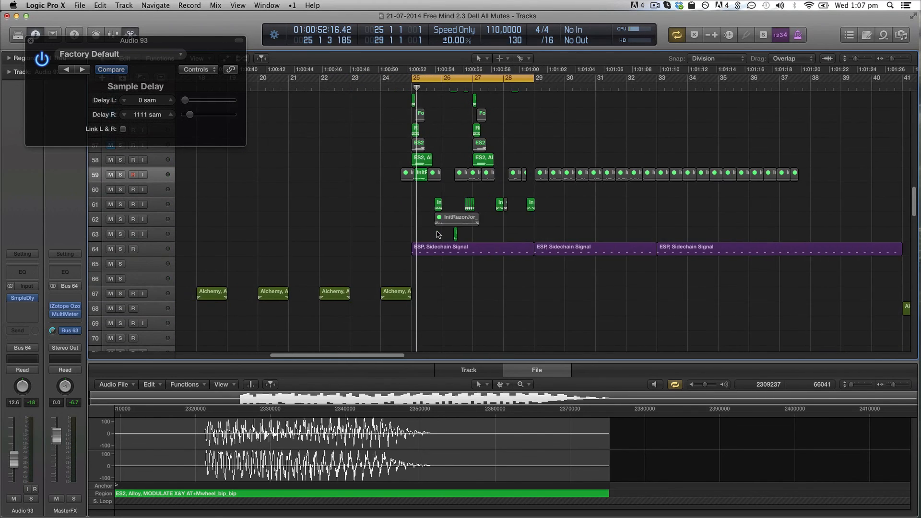
{"action": "scroll", "coordinate": [437, 240], "scroll_direction": "up", "scroll_amount": 4}
{"action": "scroll", "coordinate": [439, 240], "scroll_direction": "up", "scroll_amount": 5}
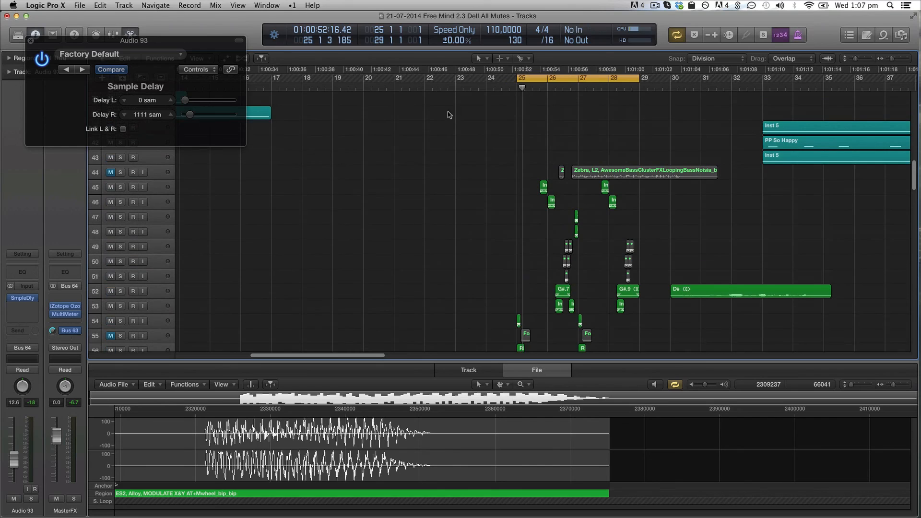
Switch the cycle off and place the playhead at beat 3 of bar 20
{"action": "key", "text": "c"}
{"action": "left_click", "coordinate": [379, 90]}
{"action": "scroll", "coordinate": [460, 152], "scroll_direction": "up", "scroll_amount": 12}
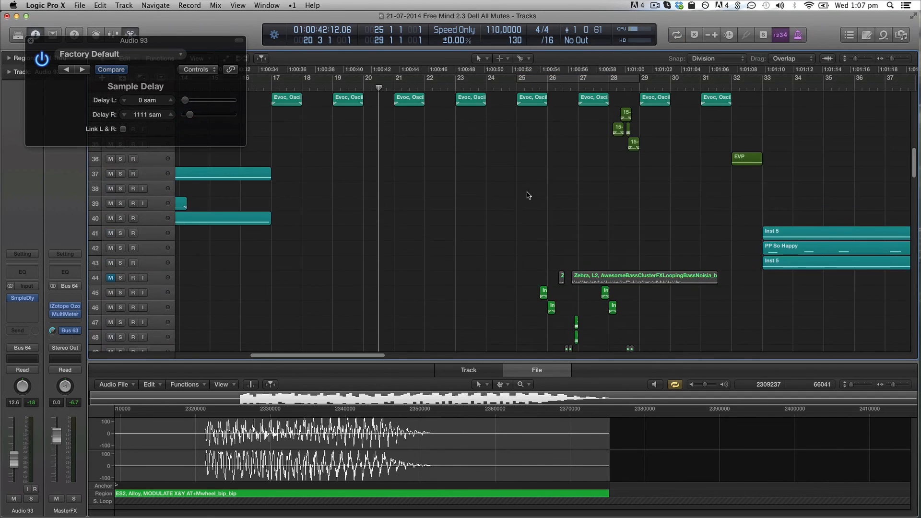
{"action": "scroll", "coordinate": [566, 186], "scroll_direction": "up", "scroll_amount": 1}
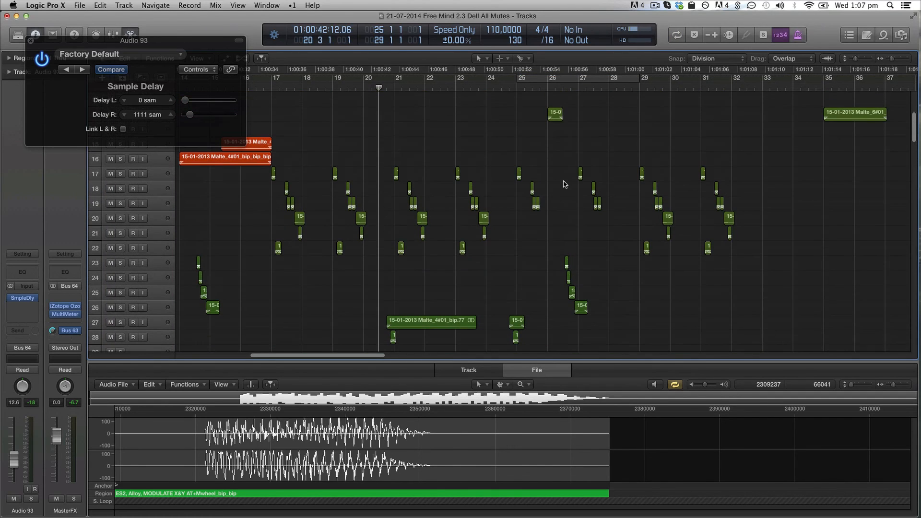
{"action": "key", "text": "c"}
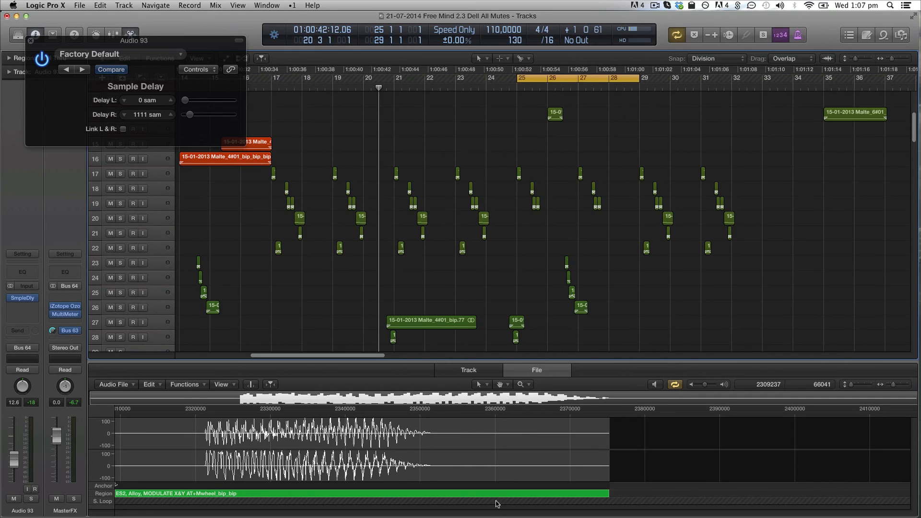
{"action": "key", "text": "c"}
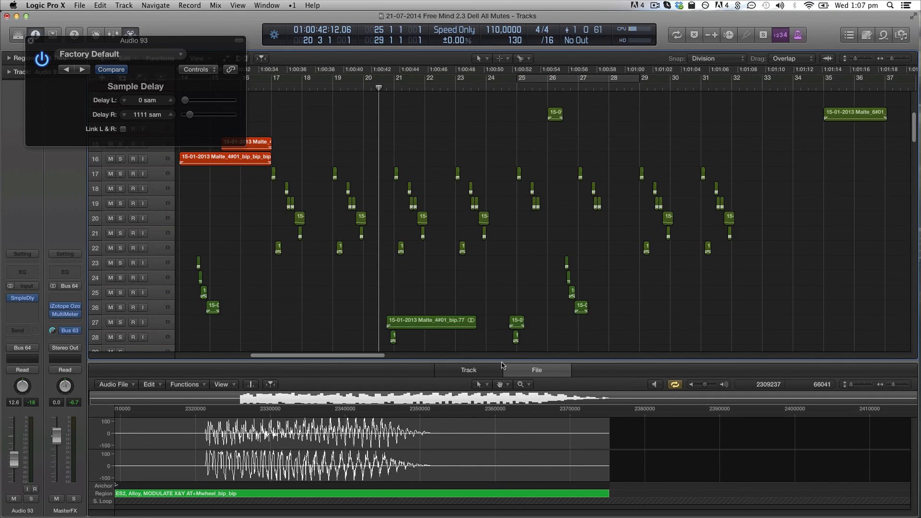
Enlarge the tracks area over the audio file editor, switch the cycle back on and play from bar 20
{"action": "left_click_drag", "start_coordinate": [501, 362], "coordinate": [529, 480]}
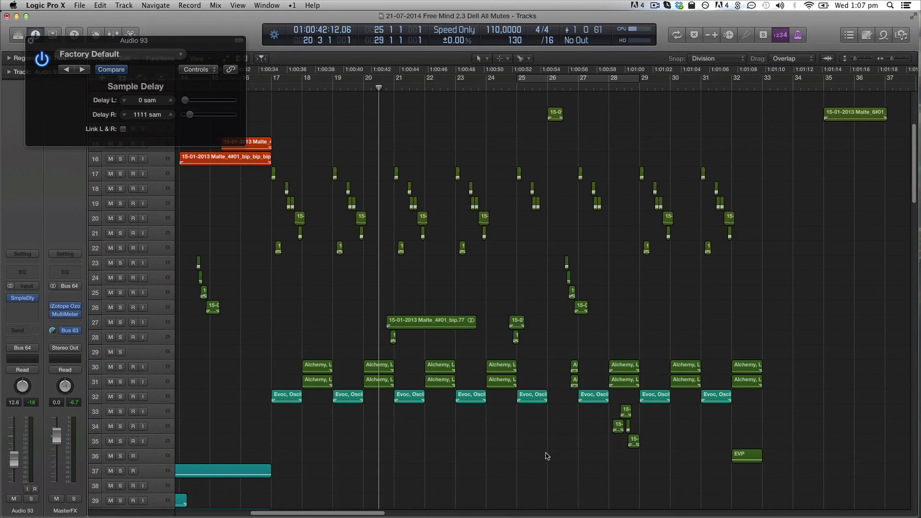
{"action": "key", "text": "c"}
{"action": "scroll", "coordinate": [546, 455], "scroll_direction": "down", "scroll_amount": 4}
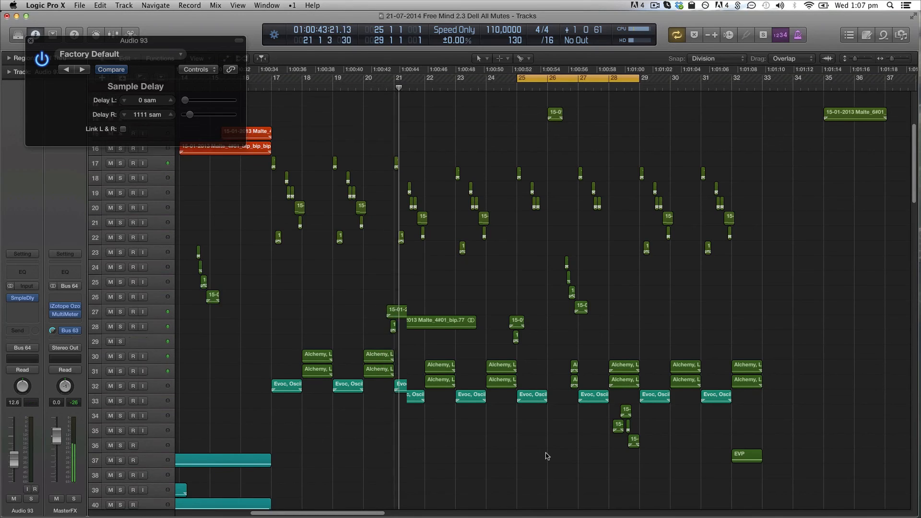
Raise the MasterFX fader to +1.4 dB during playback and follow the arrangement down to the bass tracks
{"action": "key", "text": "XF86AudioRaiseVolume"}
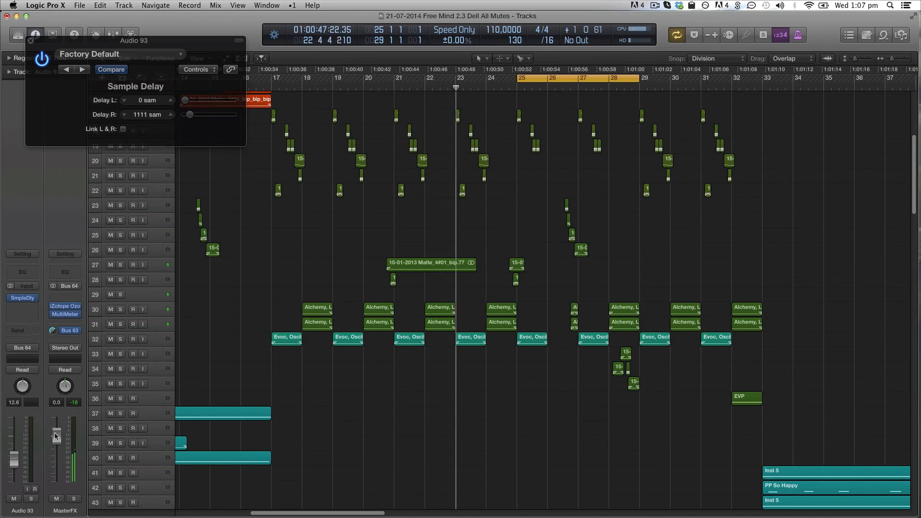
{"action": "left_click_drag", "start_coordinate": [56, 435], "coordinate": [56, 431]}
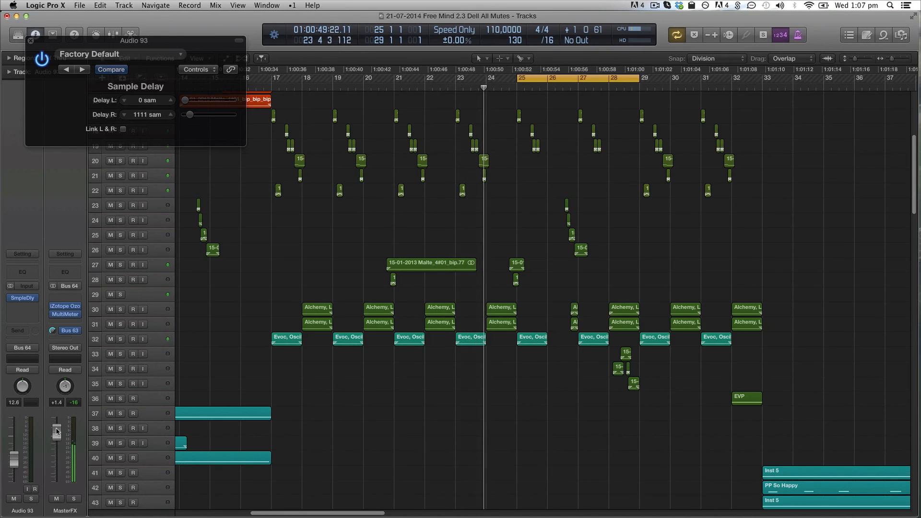
{"action": "scroll", "coordinate": [571, 432], "scroll_direction": "down", "scroll_amount": 15}
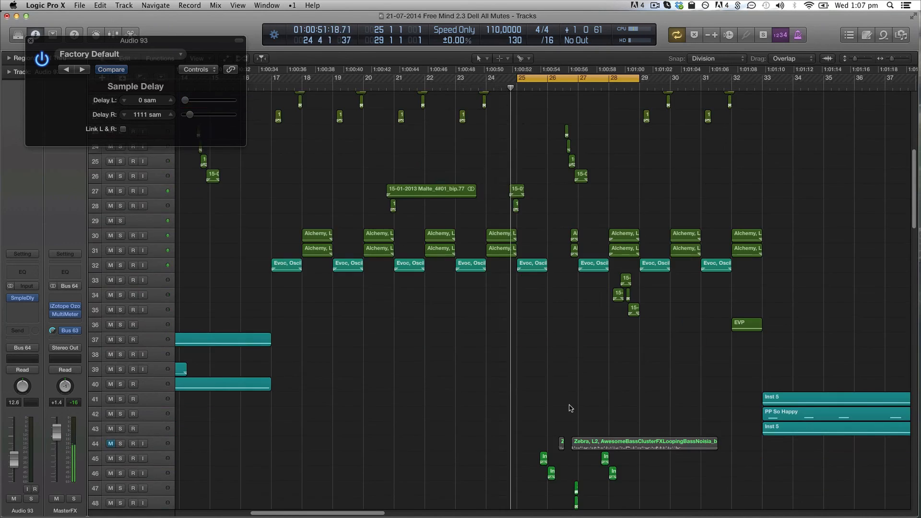